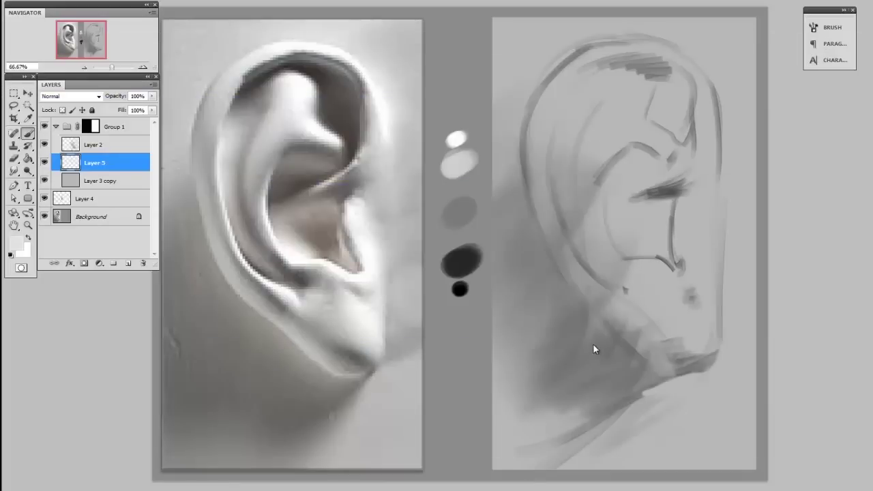
- Toggle the sketch's Layer 2 off and on to check its content, and reselect Layer 5
left_click(93, 144)
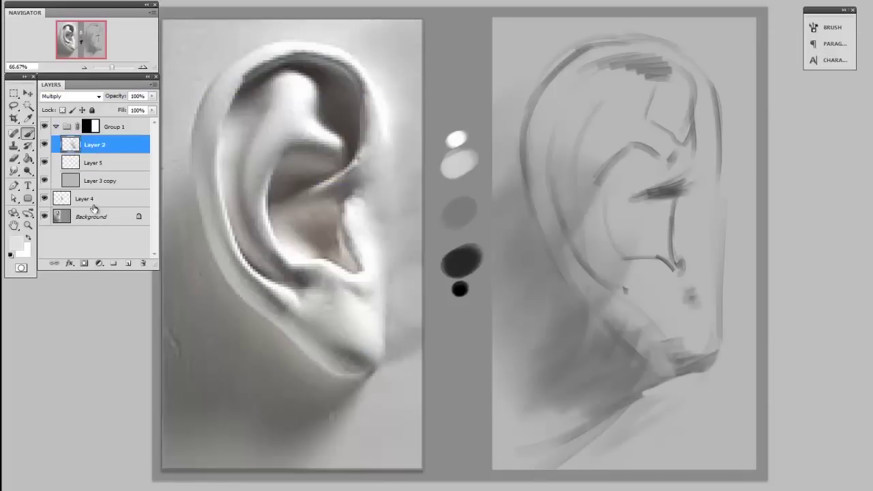
left_click(45, 144)
left_click(46, 145)
left_click(121, 169)
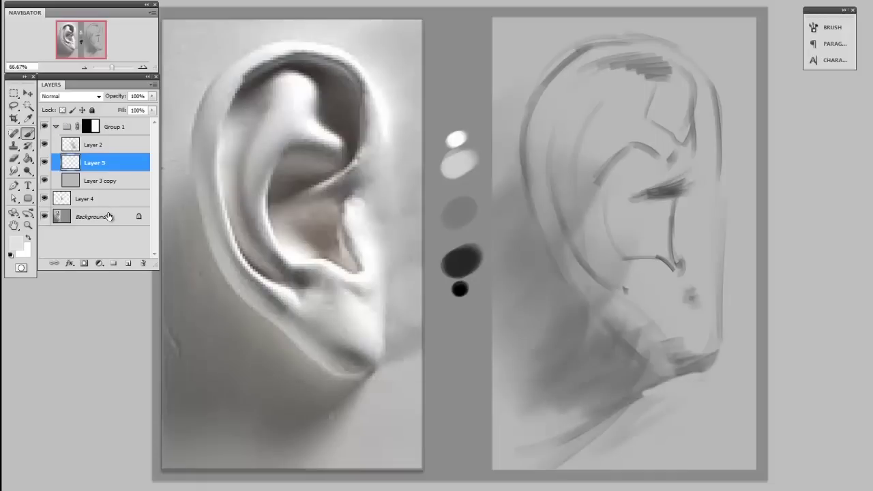
- Add a new empty layer directly above Layer 4
left_click(113, 198)
key("ctrl+shift+alt+n")
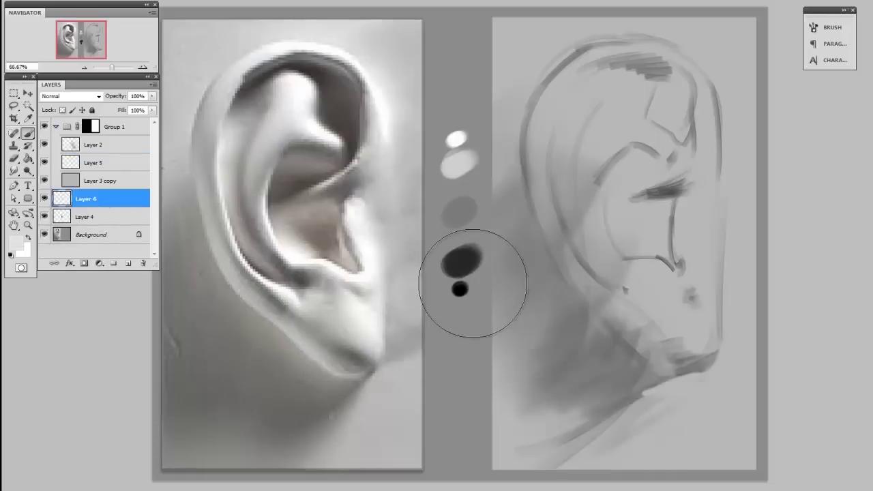
- Brush light-grey test strokes above the value swatches, and erase them with an enlarged eraser
right_click(462, 269)
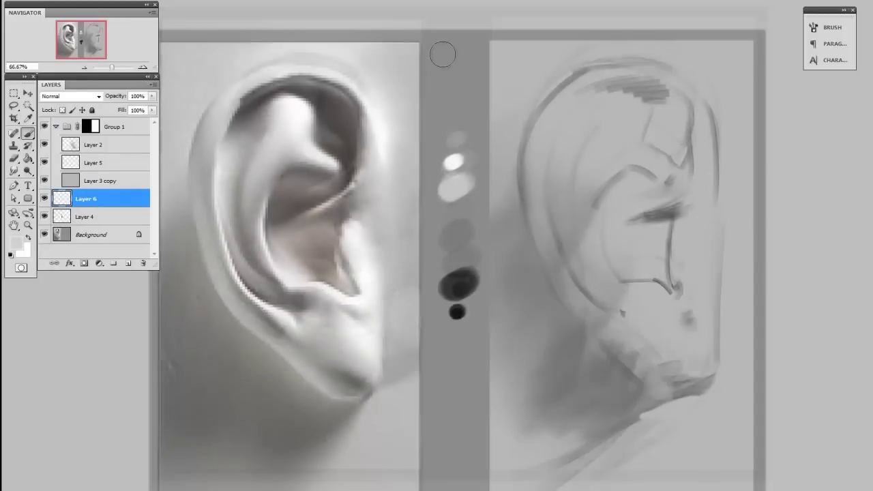
left_click_drag(444, 86, 450, 123)
mouse_move(447, 66)
left_mouse_down()
mouse_move(464, 100)
mouse_move(463, 139)
left_mouse_up()
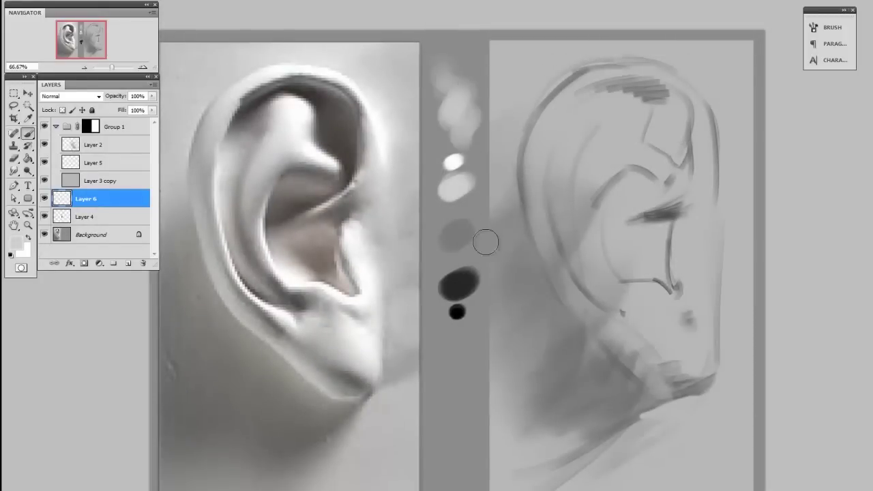
key("e")
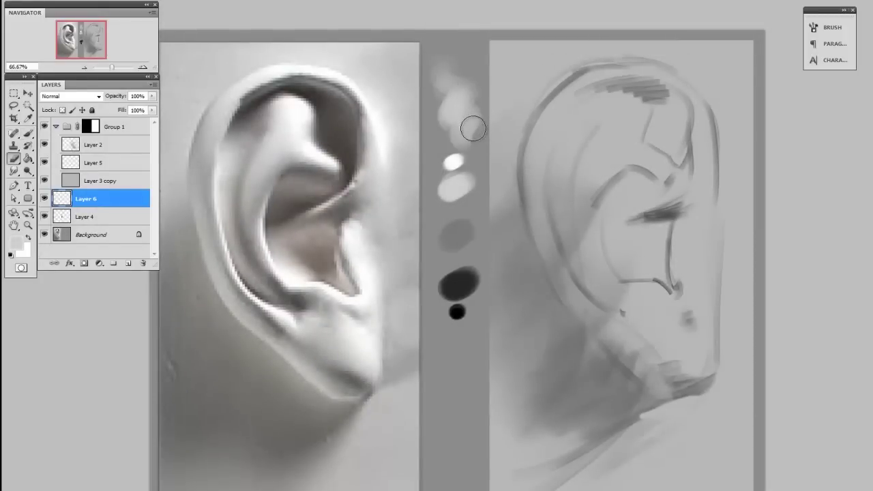
key("bracketright")
key("bracketright")
key("bracketright")
key("bracketright")
key("bracketright")
key("bracketright")
left_click_drag(470, 146, 462, 97)
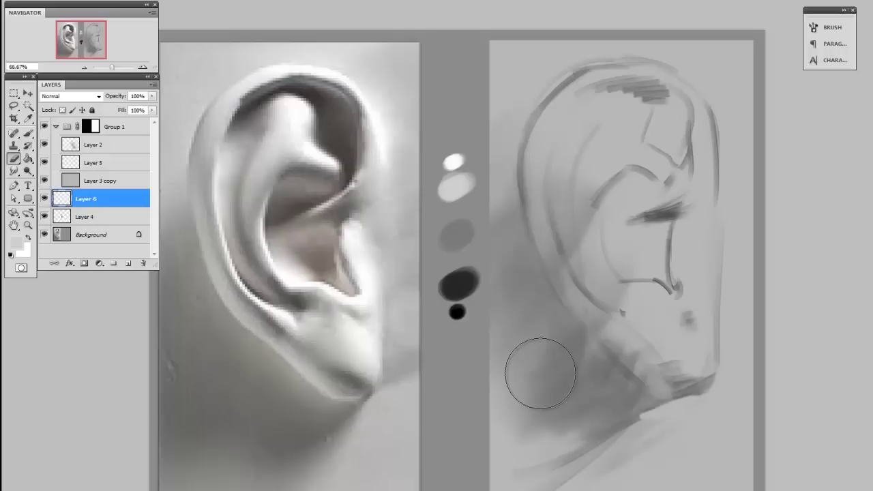
- On Layer 5, paint the dark-grey shadow in the upper inner hollow of the sketched ear
key("alt+bracketright")
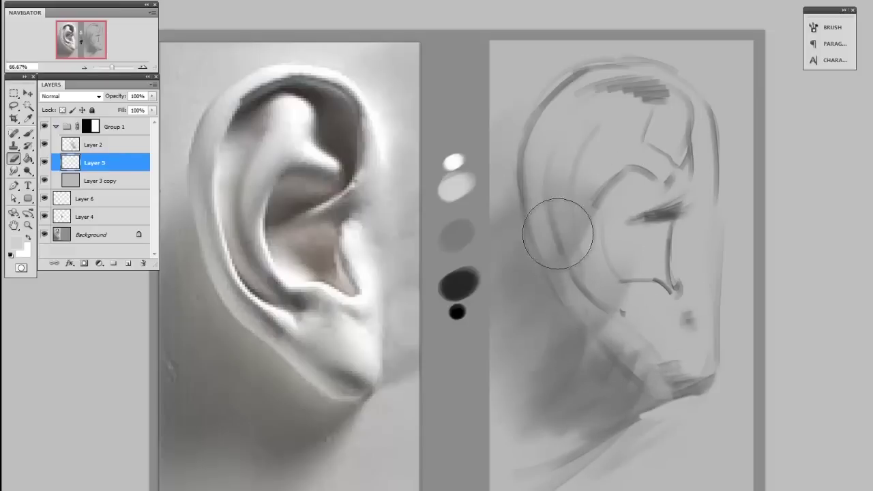
key("b")
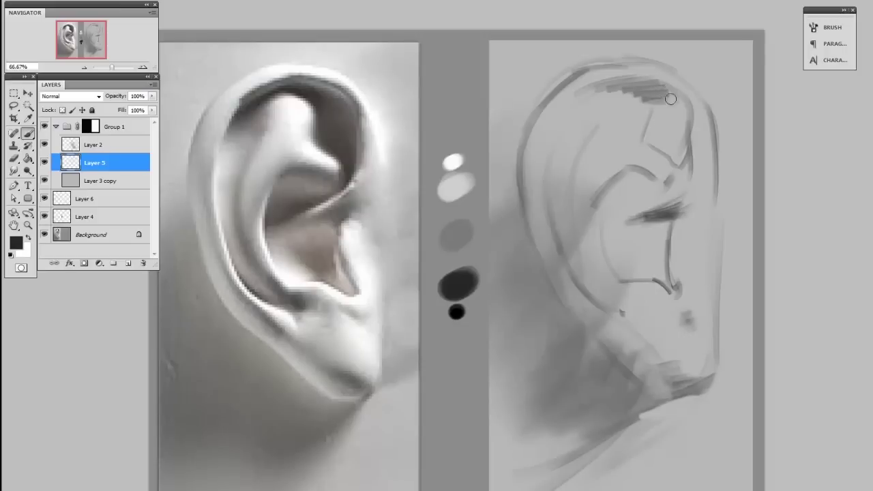
mouse_move(670, 99)
left_mouse_down()
mouse_move(699, 116)
mouse_move(668, 91)
mouse_move(647, 87)
mouse_move(656, 109)
mouse_move(687, 111)
mouse_move(651, 85)
mouse_move(633, 94)
mouse_move(670, 138)
mouse_move(663, 98)
mouse_move(671, 136)
mouse_move(646, 95)
mouse_move(581, 99)
mouse_move(649, 89)
mouse_move(664, 124)
mouse_move(647, 91)
mouse_move(658, 133)
mouse_move(653, 102)
mouse_move(661, 121)
left_mouse_up()
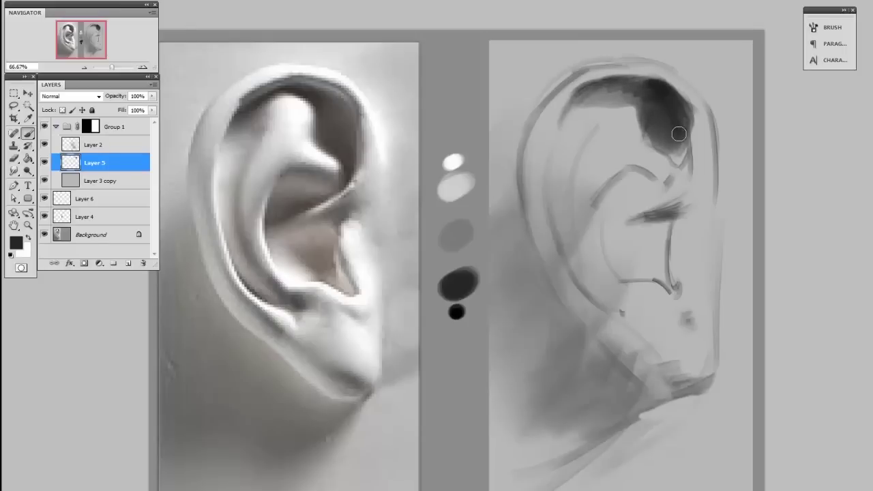
mouse_move(679, 133)
left_mouse_down()
mouse_move(648, 134)
mouse_move(668, 181)
left_mouse_up()
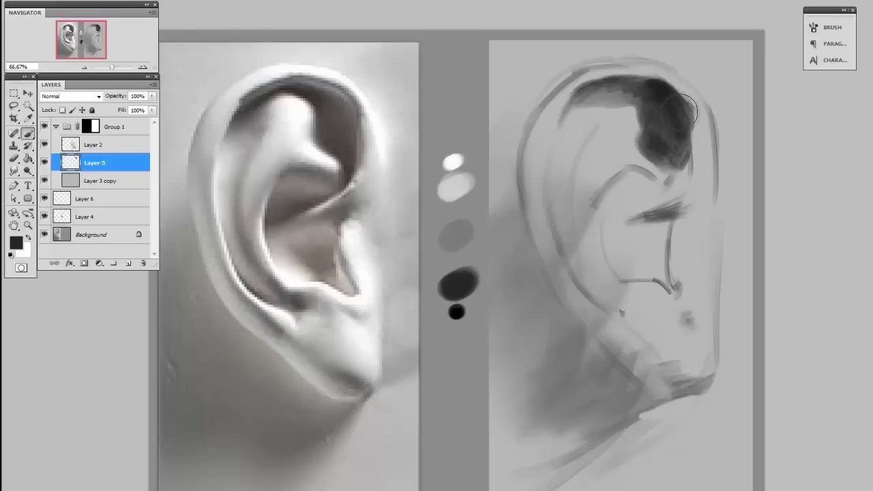
mouse_move(679, 111)
left_mouse_down()
mouse_move(673, 155)
mouse_move(666, 118)
mouse_move(650, 126)
mouse_move(670, 149)
left_mouse_up()
- Soften the inner and lower edges of the upper hollow's shadow with an enlarged eraser
key("e")
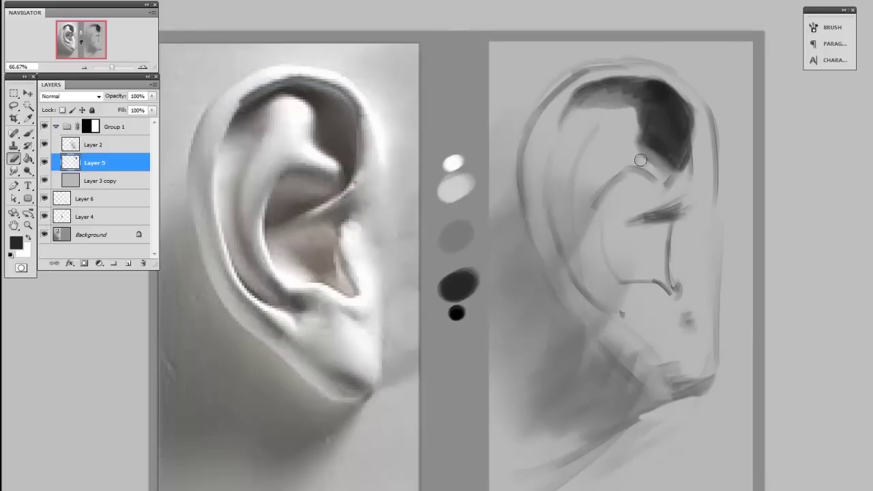
key("bracketright")
key("bracketright")
key("bracketright")
key("bracketright")
key("bracketright")
key("bracketright")
left_click_drag(671, 182, 652, 161)
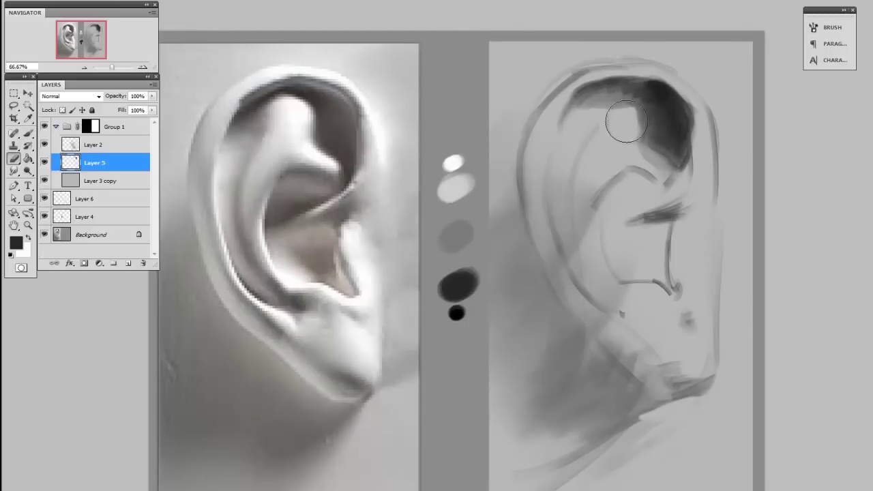
left_click_drag(626, 122, 607, 116)
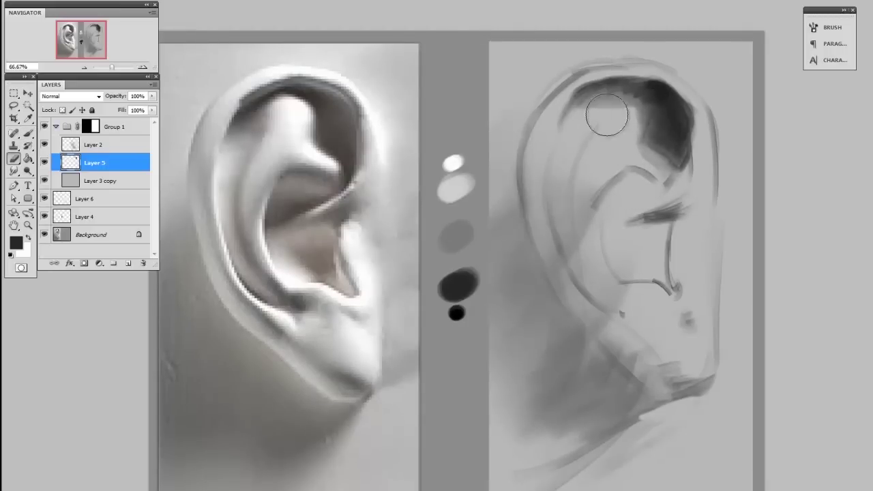
- Pick a grey grain texture pattern for the eraser and fade the inner edge of the upper hollow's shadow further
left_click(813, 30)
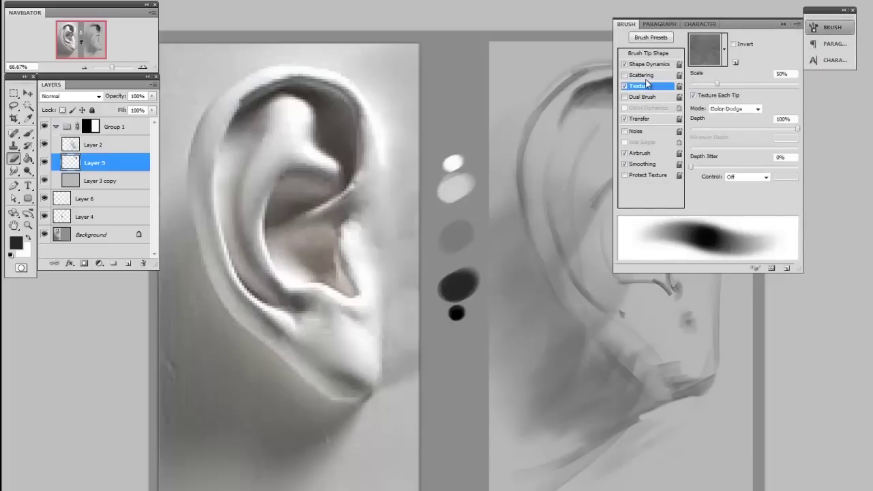
left_click(707, 60)
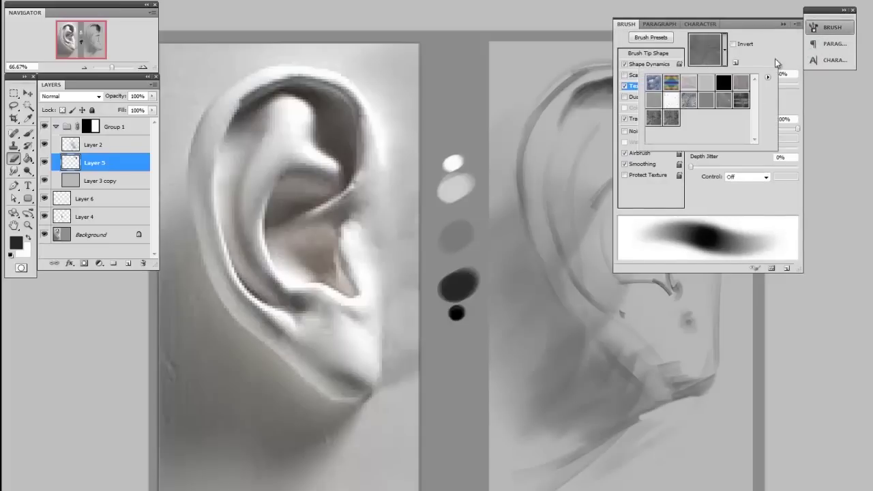
left_click(706, 101)
left_click(823, 29)
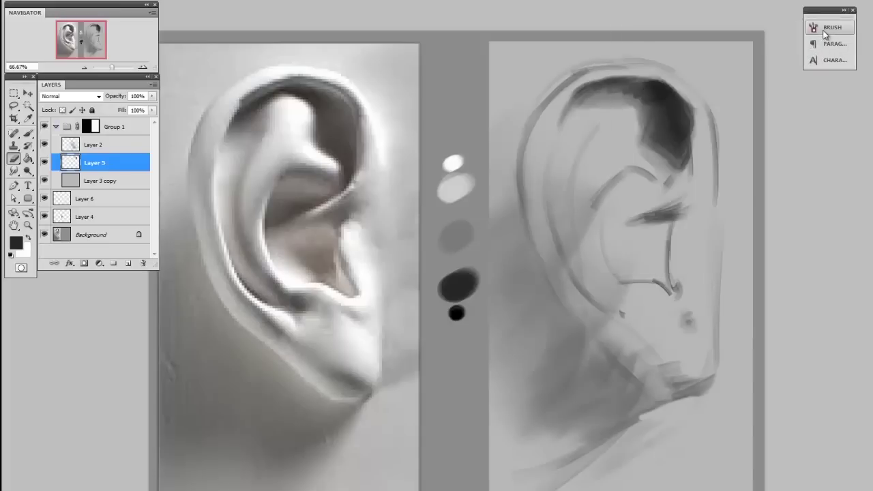
mouse_move(619, 150)
left_mouse_down()
mouse_move(605, 110)
mouse_move(591, 117)
mouse_move(619, 123)
mouse_move(622, 144)
mouse_move(643, 130)
left_mouse_up()
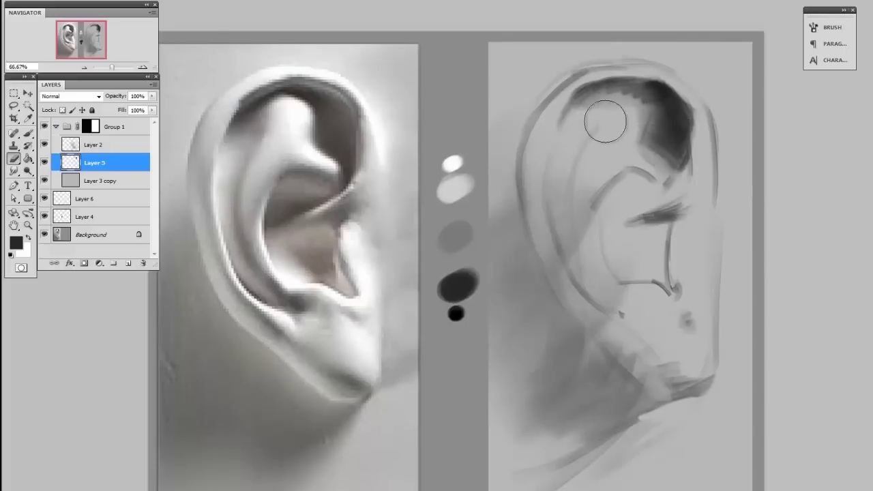
- Add a new layer and paint dark shading under the upper rim on the back side of the ear's inner hollow
key("ctrl+shift+alt+n")
key("b")
mouse_move(561, 128)
left_mouse_down()
mouse_move(548, 163)
mouse_move(580, 94)
mouse_move(549, 165)
mouse_move(582, 105)
mouse_move(557, 151)
mouse_move(565, 155)
mouse_move(592, 125)
mouse_move(603, 133)
mouse_move(614, 123)
mouse_move(598, 137)
mouse_move(612, 147)
mouse_move(567, 165)
mouse_move(614, 129)
mouse_move(647, 134)
mouse_move(638, 160)
mouse_move(595, 124)
mouse_move(603, 137)
mouse_move(601, 171)
left_mouse_up()
- Trim the new shading's outer edge along the inside of the rim with a small eraser
key("e")
key("[")
key("[")
key("[")
key("[")
key("[")
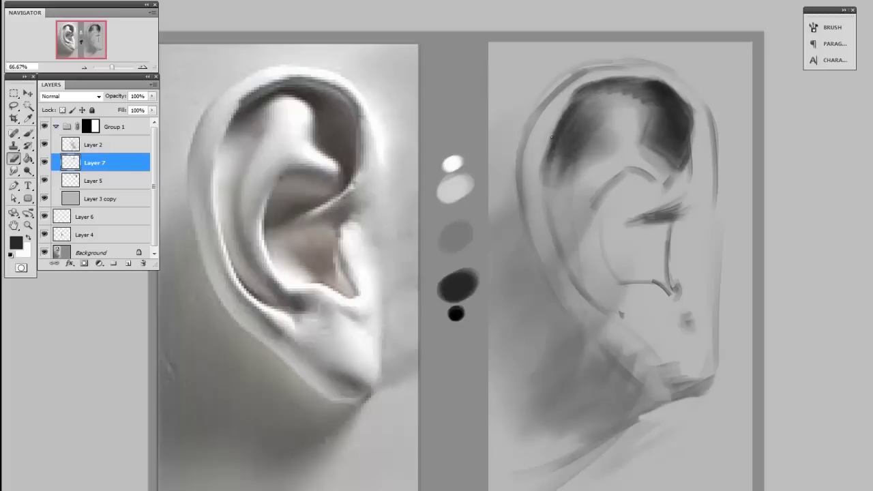
key("]")
key("]")
key("]")
mouse_move(556, 128)
left_mouse_down()
mouse_move(573, 150)
mouse_move(561, 145)
mouse_move(561, 195)
mouse_move(657, 121)
mouse_move(600, 144)
mouse_move(595, 102)
mouse_move(653, 89)
mouse_move(617, 93)
left_mouse_up()
- Fade the new shading toward the central fold of the ear with an enlarged eraser
key("]")
key("]")
key("]")
key("]")
key("b")
key("]")
key("]")
key("]")
key("]")
key("e")
left_click_drag(612, 140, 631, 118)
- Add a new layer and paint the dark shadow in the upper part of the ear's central bowl
key("ctrl+shift+alt+n")
key("b")
left_click_drag(629, 170, 604, 240)
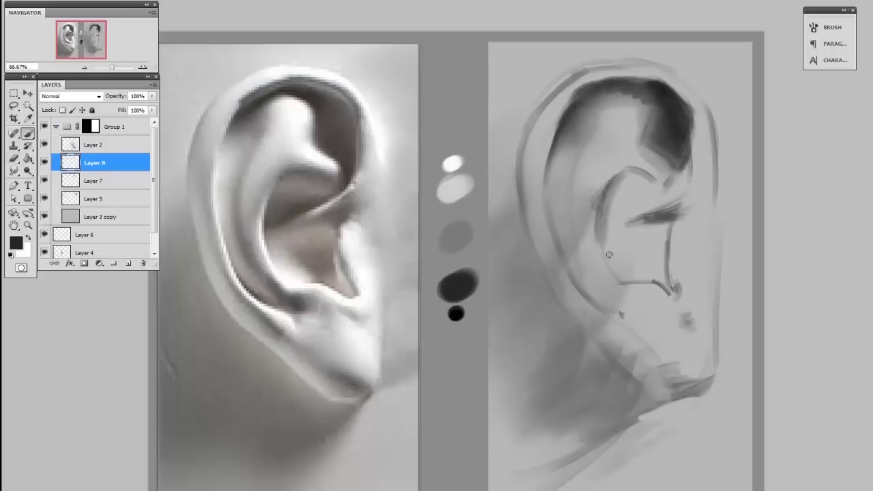
mouse_move(621, 181)
left_mouse_down()
mouse_move(614, 204)
mouse_move(645, 191)
mouse_move(606, 232)
mouse_move(604, 247)
mouse_move(619, 186)
mouse_move(607, 236)
left_mouse_up()
- Clean the bowl shadow's outer edge along the curved inner fold with a smaller eraser
key("e")
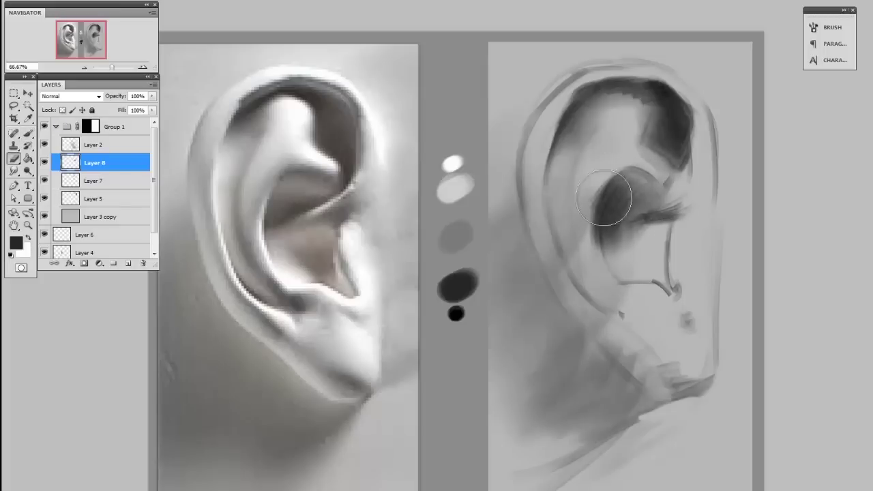
key("[")
key("[")
key("[")
key("[")
key("[")
key("[")
left_click_drag(592, 185, 596, 267)
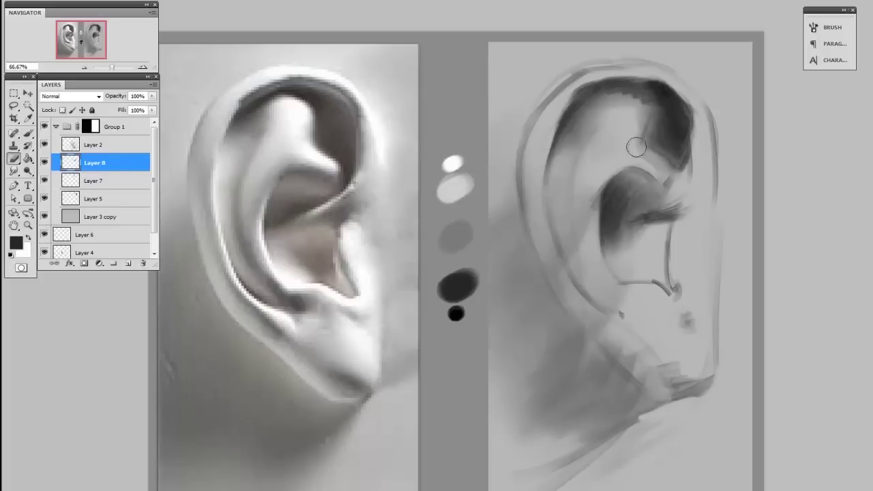
- Soften the lower edge of the bowl shadow with an enlarged eraser
key("]")
key("]")
key("]")
key("]")
key("]")
key("]")
key("]")
key("]")
left_click(626, 244)
- Extend the dark bowl shading across to the crease above the tragus with a larger brush
key("b")
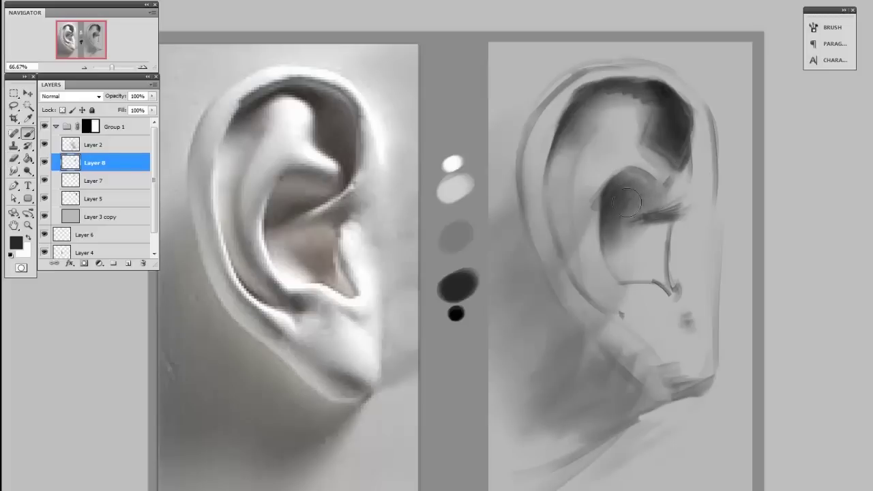
key("]")
key("]")
key("]")
key("]")
key("]")
mouse_move(627, 202)
left_mouse_down()
mouse_move(680, 206)
mouse_move(632, 215)
mouse_move(698, 180)
left_mouse_up()
key("]")
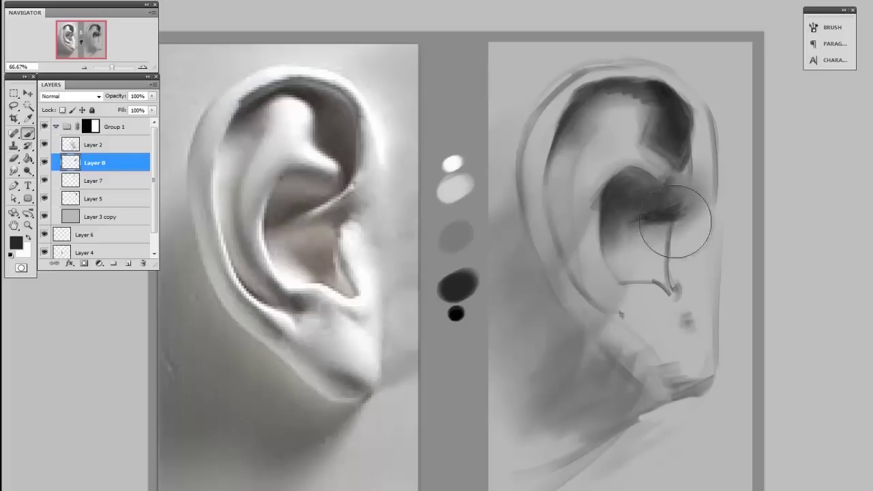
- Refine the crease and shadow edge above the tragus with a small brush and eraser
key("[")
key("[")
key("[")
key("[")
key("[")
key("[")
key("[")
key("[")
key("[")
key("[")
key("e")
key("[")
key("[")
key("[")
key("[")
key("[")
key("[")
key("[")
key("[")
key("[")
key("[")
key("[")
key("[")
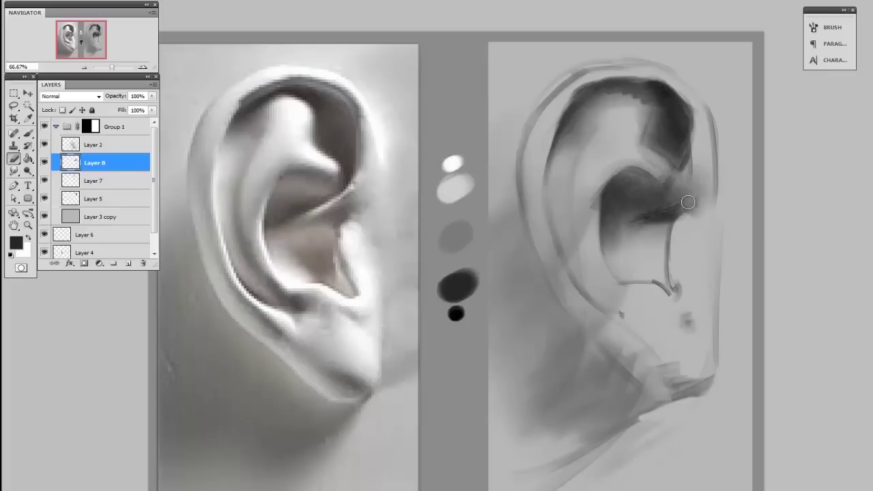
- Shade the front edge of the ear and the adjoining cheek above the tragus with an enlarged brush
key("b")
key("]")
key("]")
key("]")
key("]")
key("]")
key("]")
key("]")
mouse_move(704, 191)
left_mouse_down()
mouse_move(723, 156)
mouse_move(715, 161)
left_mouse_up()
key("]")
key("]")
key("]")
mouse_move(718, 211)
left_mouse_down()
mouse_move(719, 132)
mouse_move(719, 198)
left_mouse_up()
- Erase the excess shading beyond the ear's front edge and soften its transition with a larger eraser
key("e")
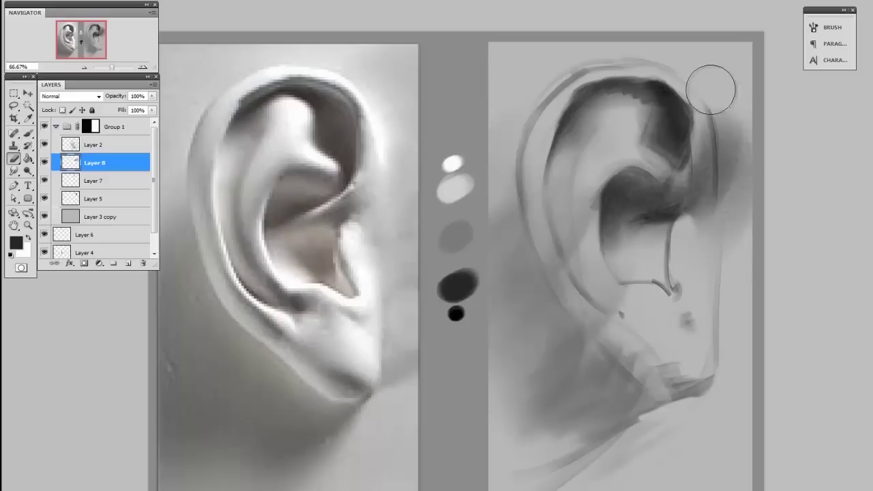
mouse_move(713, 86)
left_mouse_down()
mouse_move(721, 236)
mouse_move(721, 103)
mouse_move(744, 265)
mouse_move(742, 121)
left_mouse_up()
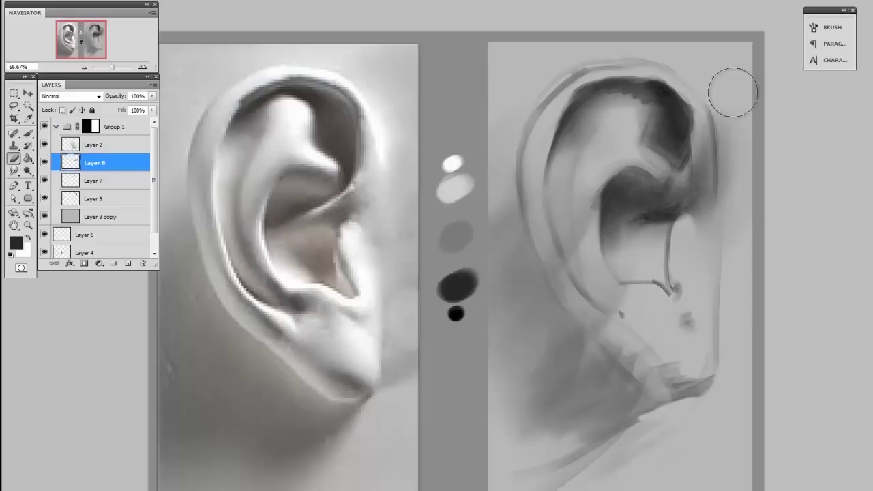
key("bracketright")
key("bracketright")
key("bracketright")
key("bracketright")
key("bracketright")
key("bracketright")
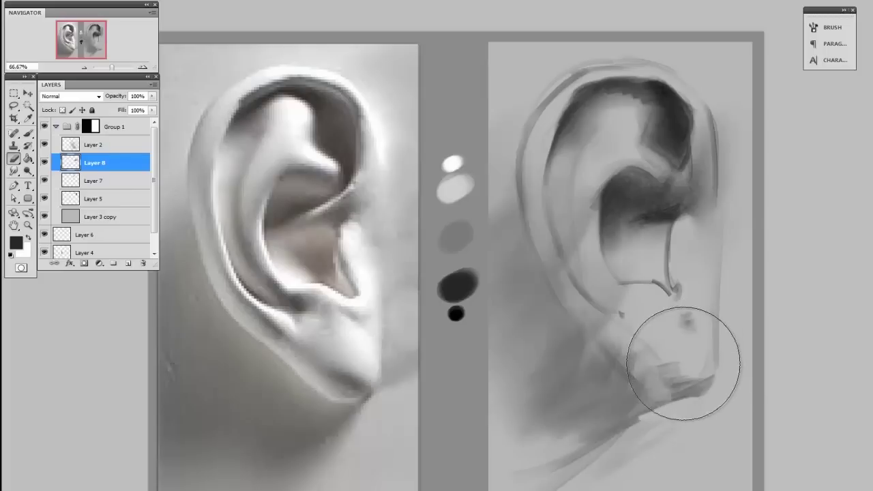
- Add a new layer and paint dark strokes along the lower back of the ear down to the lobe
key("ctrl+shift+alt+n")
key("b")
key("[")
left_click_drag(539, 233, 608, 372)
left_click(612, 380)
- Paint a broad dark shadow over the neck and background behind and below the ear with a much larger brush
key("]")
key("]")
key("]")
key("]")
key("]")
key("]")
key("]")
key("]")
left_click_drag(532, 293, 523, 374)
left_click_drag(555, 242, 622, 386)
left_click_drag(526, 446, 641, 395)
left_click_drag(519, 464, 587, 413)
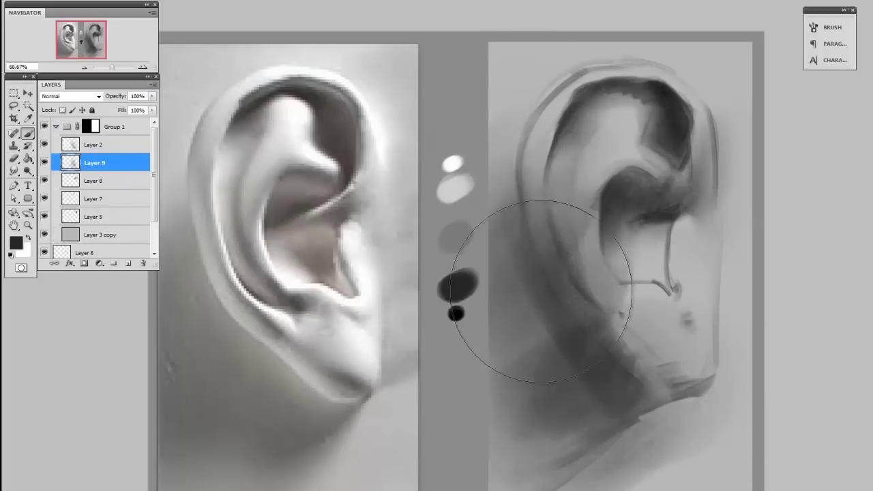
mouse_move(541, 320)
left_mouse_down()
mouse_move(504, 468)
mouse_move(629, 370)
left_mouse_up()
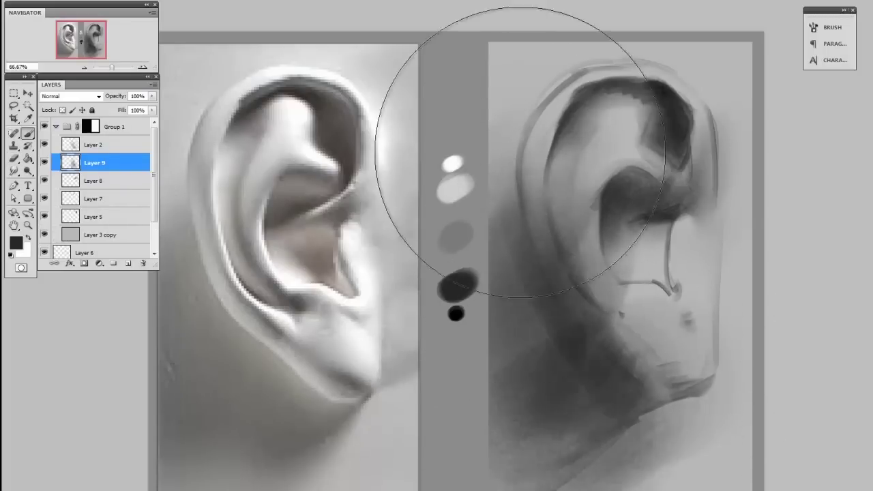
left_click_drag(512, 142, 536, 112)
mouse_move(608, 403)
left_mouse_down()
mouse_move(561, 419)
mouse_move(780, 380)
mouse_move(692, 361)
mouse_move(558, 408)
left_mouse_up()
- Erase the shadow spilling over the ear's outer rear rim down to the lobe with a small eraser
key("e")
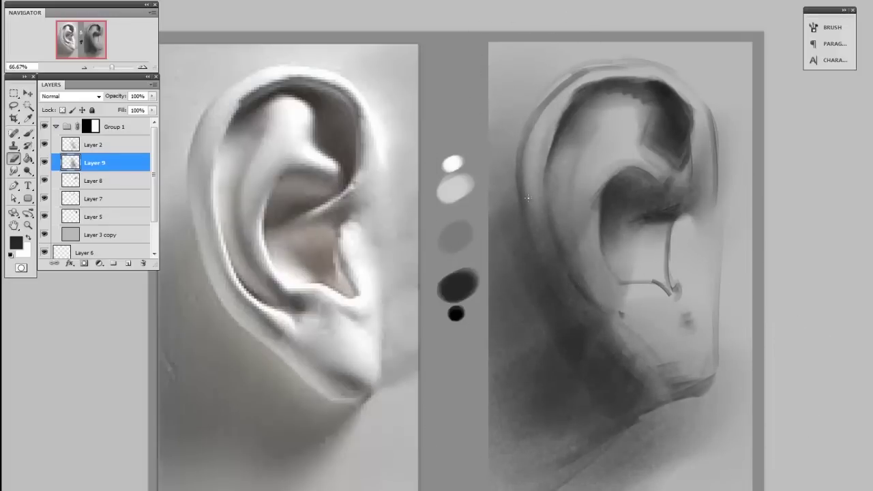
mouse_move(521, 176)
left_mouse_down()
mouse_move(566, 289)
mouse_move(641, 378)
left_mouse_up()
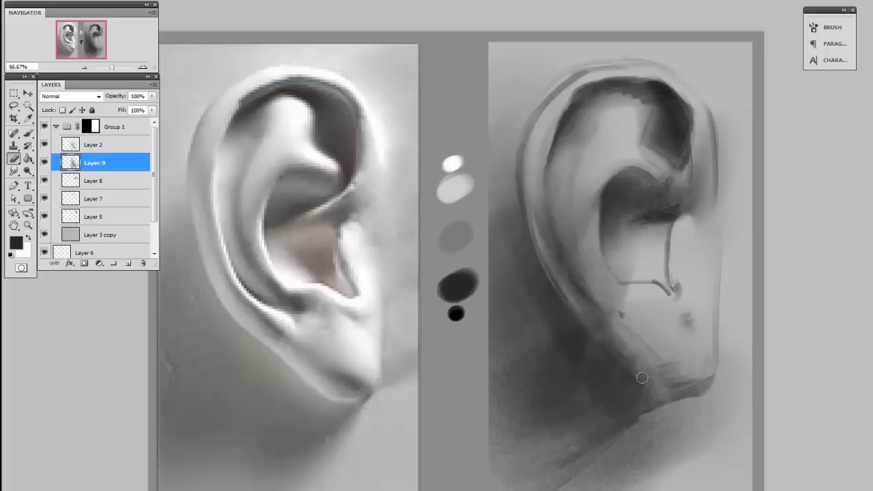
left_click_drag(567, 262, 663, 370)
left_click_drag(663, 371, 563, 187)
- Clear the remaining dark haze from the rear inner folds and lobe of the ear with a larger eraser
key("]")
key("]")
key("]")
key("]")
key("]")
key("]")
left_click_drag(590, 304, 571, 229)
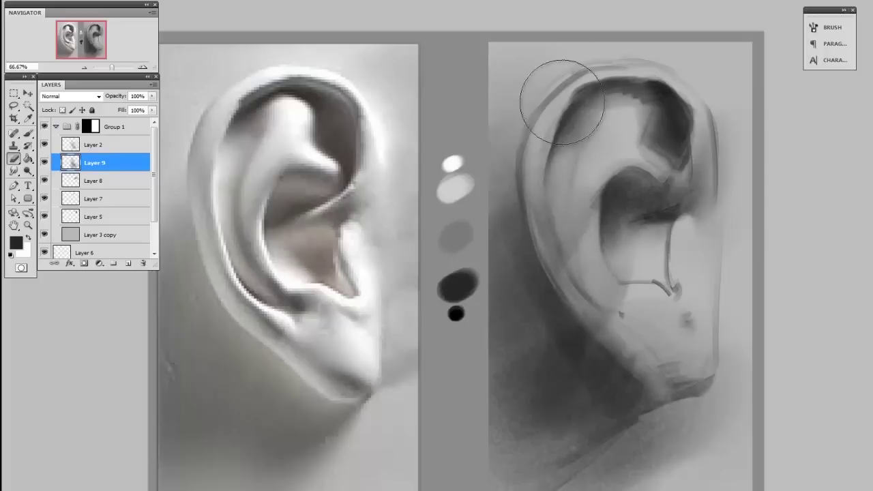
left_click_drag(706, 328, 659, 284)
- Erase the shading from the jaw and neck area below the lobe with a smaller eraser
key("[")
key("[")
key("[")
key("[")
key("[")
key("[")
key("[")
key("[")
mouse_move(702, 399)
left_mouse_down()
mouse_move(684, 416)
mouse_move(740, 393)
left_mouse_up()
mouse_move(700, 433)
left_mouse_down()
mouse_move(601, 475)
mouse_move(742, 396)
mouse_move(640, 477)
left_mouse_up()
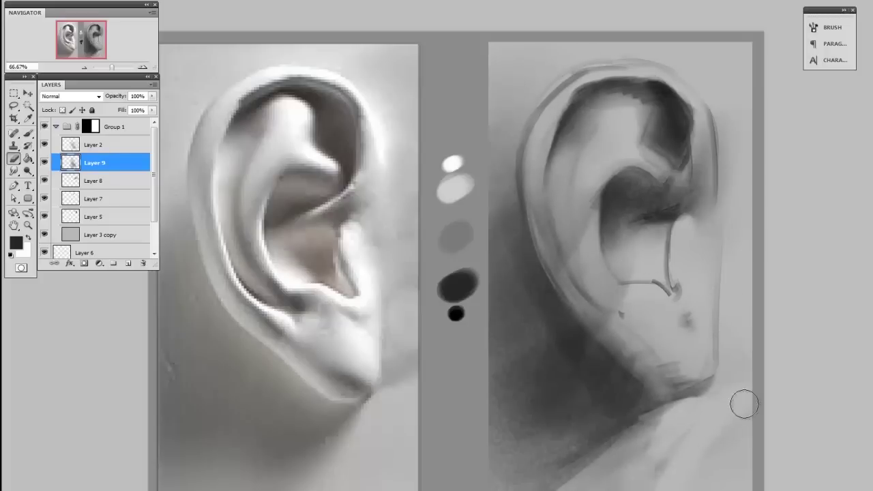
- Even out the light jaw area and refine the slanted edge of the neck shadow, using larger and smaller erasers
key("]")
key("]")
key("]")
key("]")
key("]")
mouse_move(740, 417)
left_mouse_down()
mouse_move(686, 441)
mouse_move(649, 420)
left_mouse_up()
key("[")
key("[")
key("[")
key("[")
key("[")
key("[")
key("[")
key("[")
key("[")
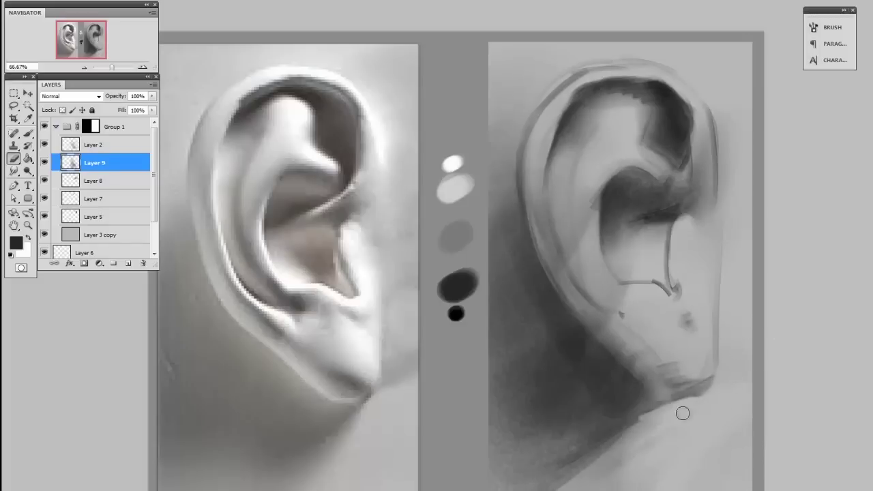
left_click_drag(608, 482, 635, 472)
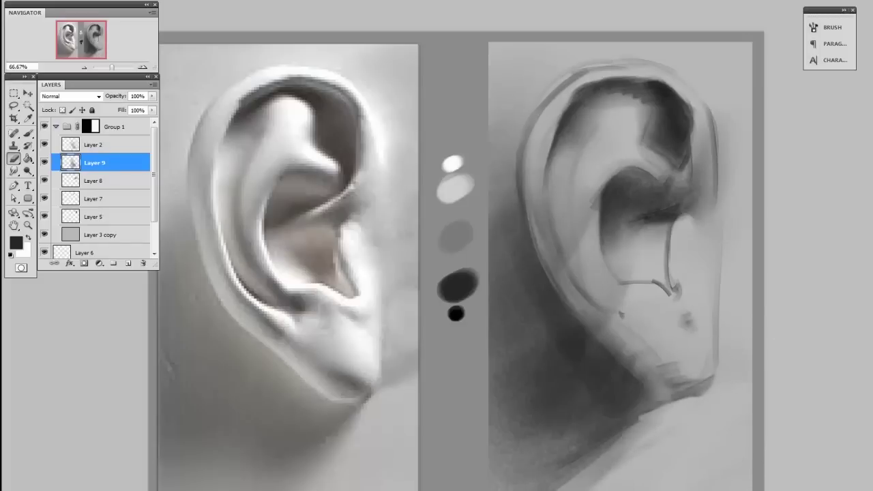
- Add a new layer, sample the dark grey behind the ear and shade the hollow between helix and antihelix
key("ctrl+shift+alt+n")
key("b")
left_click(534, 236, "alt")
key("[")
key("[")
key("[")
key("[")
key("[")
key("[")
key("[")
key("[")
key("[")
key("[")
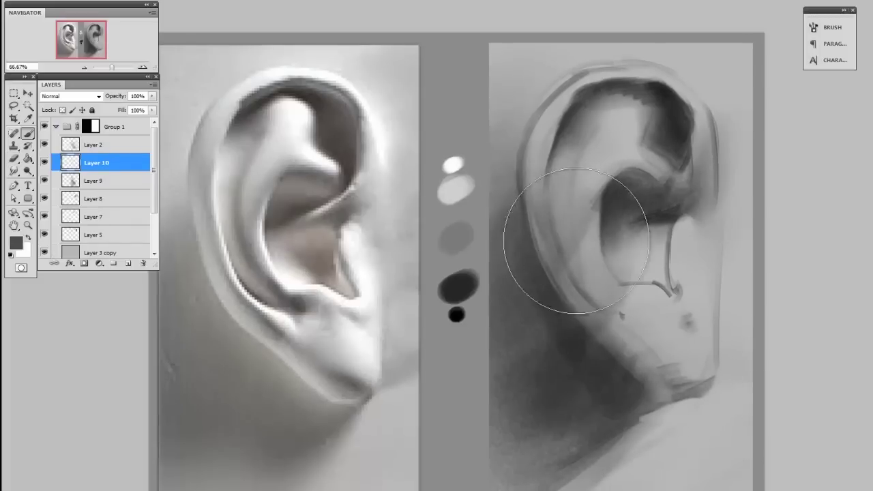
left_click_drag(585, 135, 571, 170)
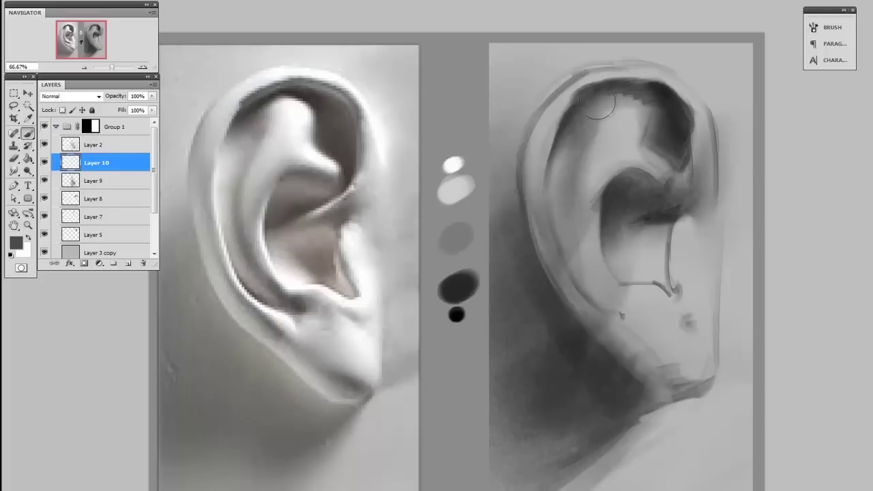
key("bracketright")
key("bracketright")
key("bracketright")
mouse_move(567, 177)
left_mouse_down()
mouse_move(591, 291)
mouse_move(545, 137)
left_mouse_up()
- Darken the outer rear rim and adjoining background, and softly shade the front of the ear with a larger brush
key("bracketright")
left_click_drag(511, 170, 513, 191)
key("bracketright")
key("bracketright")
key("bracketright")
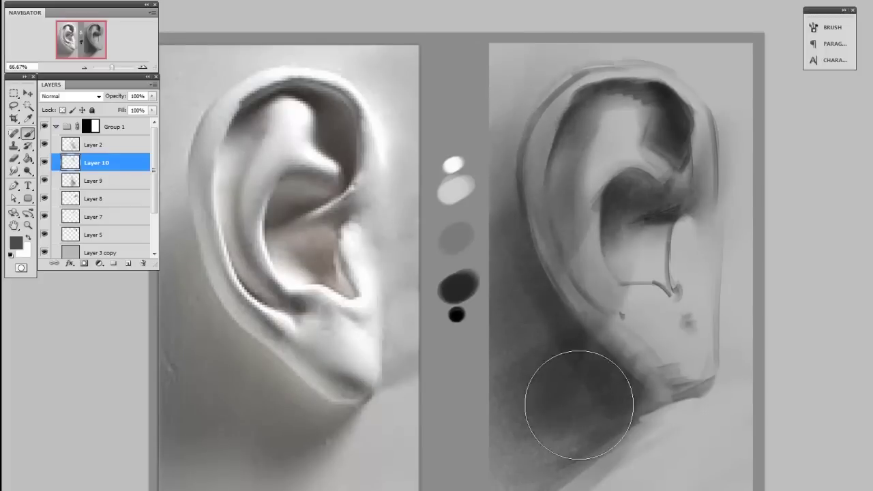
key("bracketright")
key("bracketright")
mouse_move(714, 293)
left_mouse_down()
mouse_move(680, 343)
mouse_move(723, 211)
left_mouse_up()
- Fill the lower concha bowl beside the tragus with mid-grey shading, adjusting the brush size to fit
key("bracketleft")
key("bracketleft")
key("bracketleft")
key("bracketleft")
key("bracketleft")
key("bracketleft")
key("bracketleft")
key("bracketleft")
key("bracketleft")
key("bracketleft")
key("bracketleft")
key("bracketright")
key("bracketright")
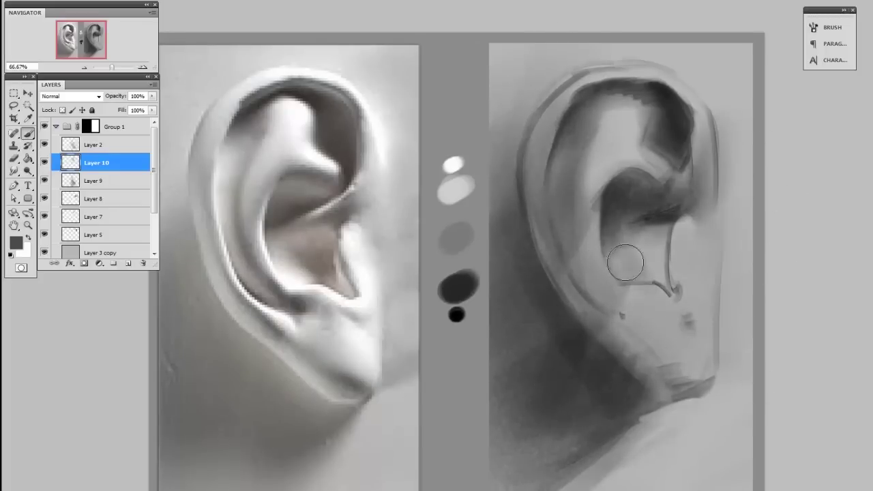
key("bracketright")
key("bracketright")
key("bracketright")
key("bracketright")
key("bracketright")
key("bracketright")
mouse_move(678, 321)
left_mouse_down()
mouse_move(651, 286)
mouse_move(632, 301)
mouse_move(641, 328)
mouse_move(673, 324)
mouse_move(700, 236)
left_mouse_up()
left_click(668, 275)
- Erase the excess shading around the tragus and notch to define the front edge of the concha
key("e")
key("bracketright")
key("bracketright")
key("bracketright")
key("bracketright")
key("bracketright")
key("bracketright")
key("bracketright")
key("bracketright")
key("bracketright")
key("bracketright")
key("bracketright")
key("bracketright")
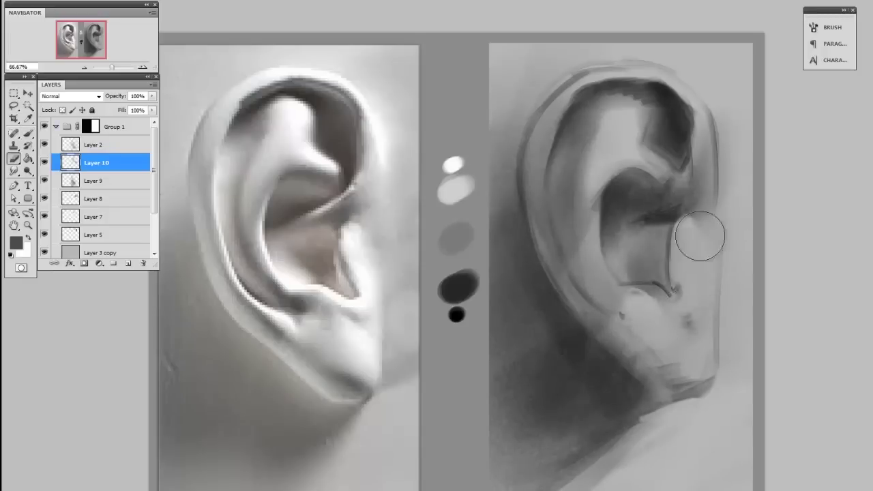
key("bracketleft")
key("bracketleft")
key("bracketleft")
key("bracketleft")
key("bracketleft")
key("bracketleft")
mouse_move(680, 279)
left_mouse_down()
mouse_move(679, 232)
mouse_move(665, 274)
mouse_move(635, 253)
mouse_move(679, 280)
left_mouse_up()
key("b")
key("e")
key("bracketleft")
key("bracketleft")
key("bracketleft")
key("bracketleft")
key("bracketleft")
key("bracketleft")
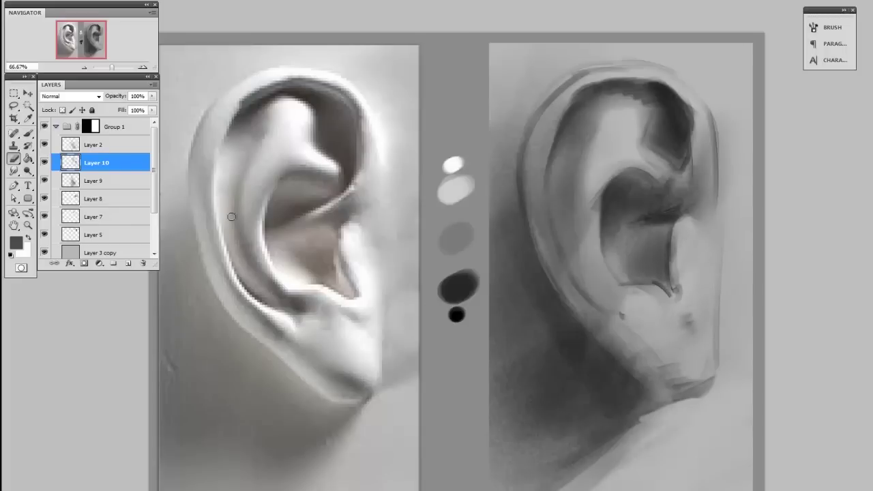
- Merge the painting layers from Layer 2 down to Layer 3 copy in Group 1 into one layer
left_click(118, 146)
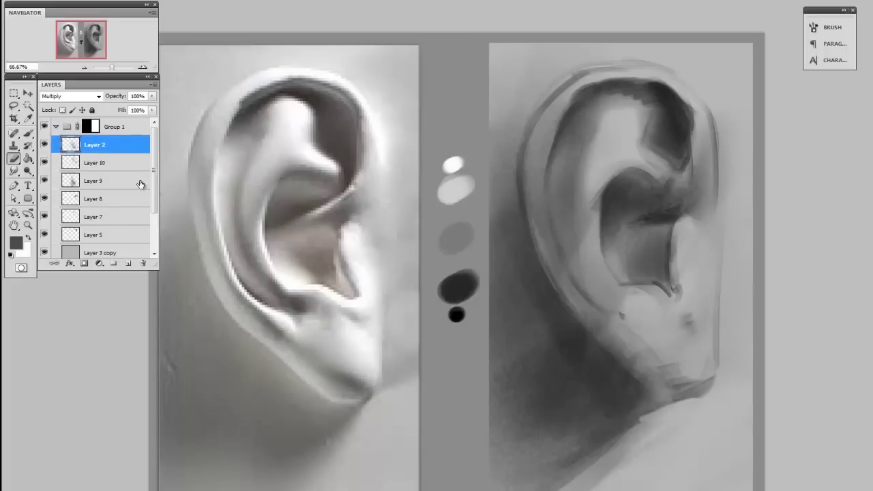
left_click(133, 254, "shift")
key("ctrl+e")
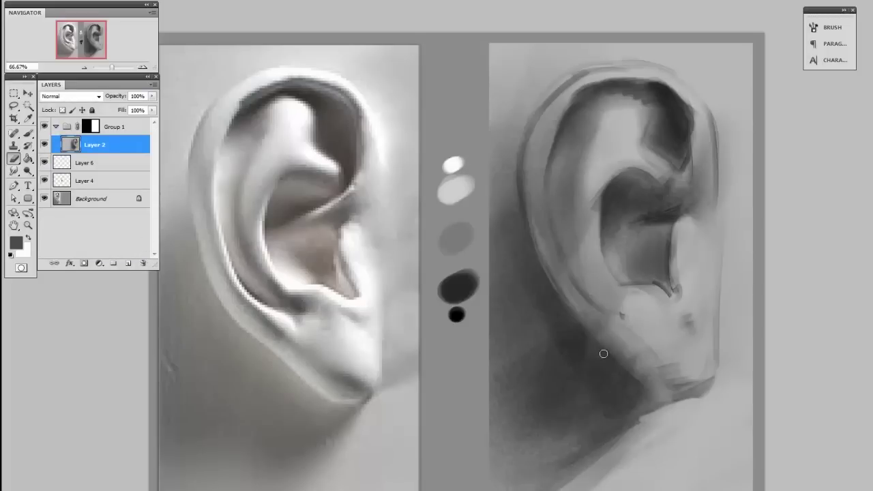
- Add a new layer and paint light grey over the upper antihelix between the dark hollows
key("ctrl+shift+alt+n")
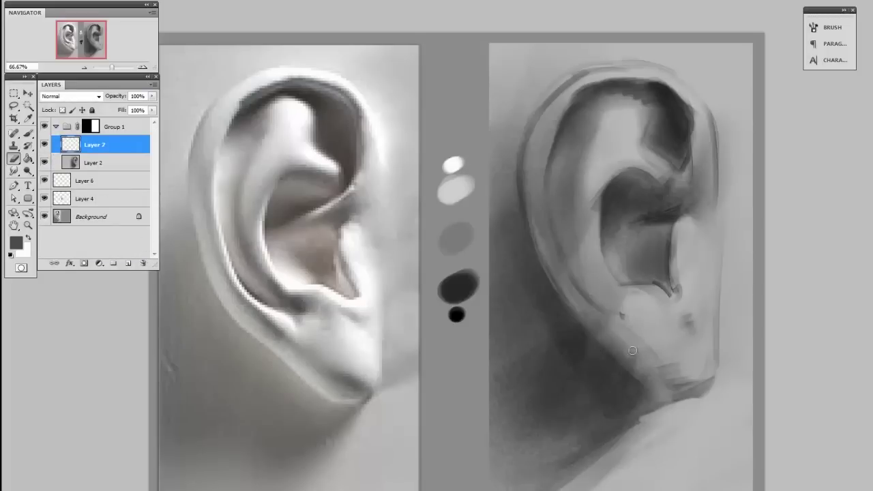
key("b")
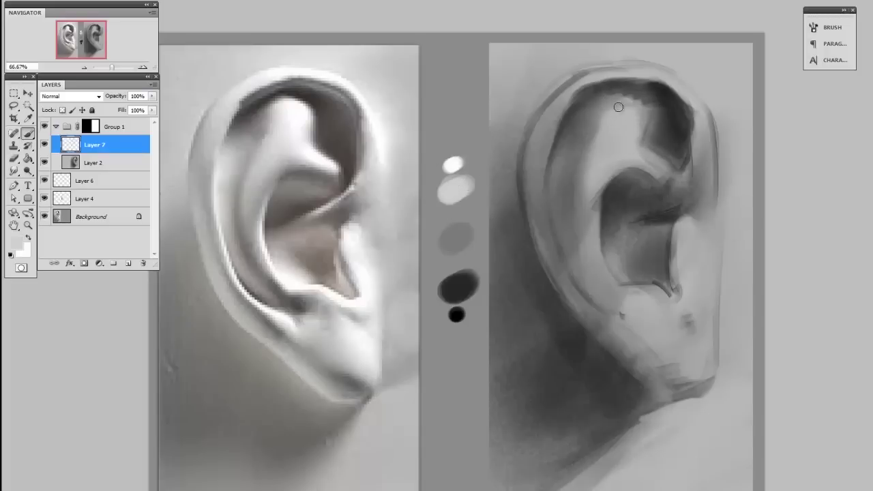
mouse_move(638, 123)
left_mouse_down()
mouse_move(615, 122)
mouse_move(630, 129)
mouse_move(628, 161)
left_mouse_up()
- Choose a lighter grey as the foreground colour and paint highlights along the top and upper rear of the helix
key("n")
left_click(510, 251)
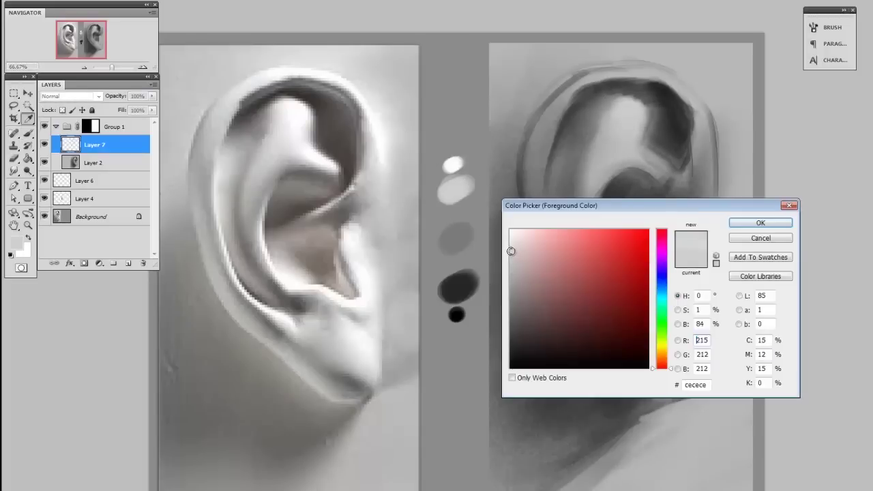
left_click(755, 218)
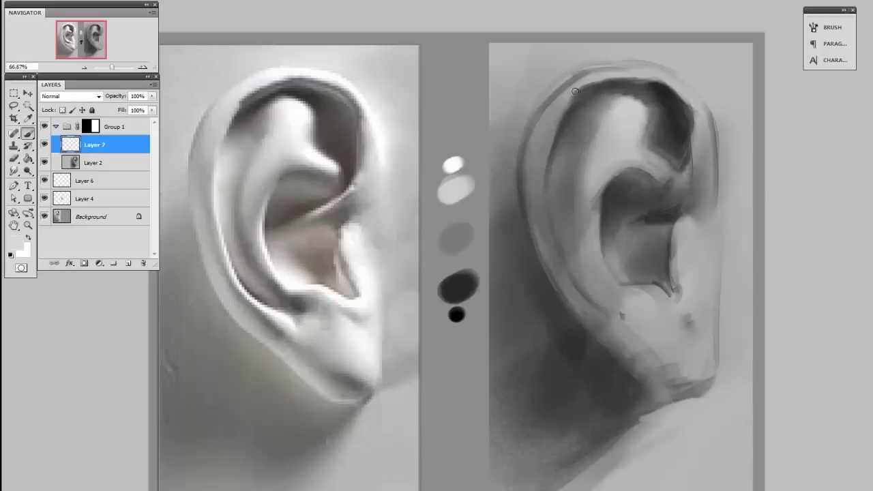
mouse_move(637, 79)
left_mouse_down()
mouse_move(603, 78)
mouse_move(670, 76)
mouse_move(556, 110)
mouse_move(669, 73)
mouse_move(600, 76)
mouse_move(678, 91)
mouse_move(568, 100)
mouse_move(622, 62)
left_mouse_up()
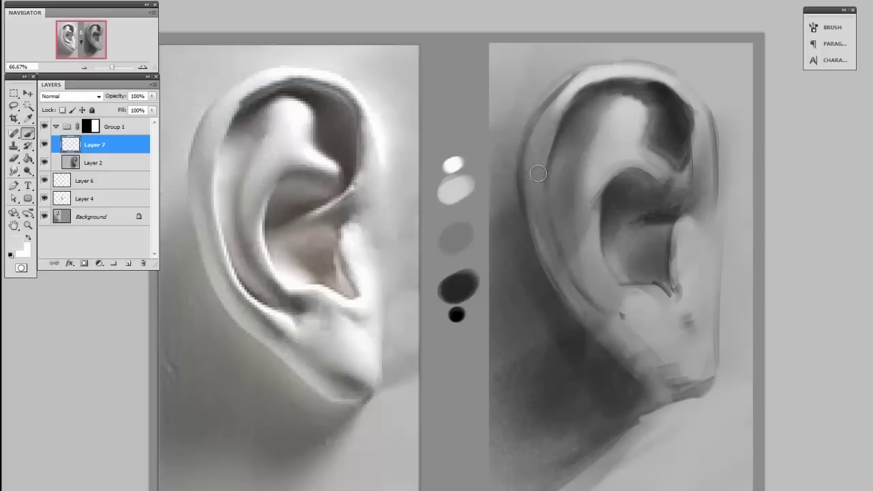
mouse_move(527, 260)
left_mouse_down()
mouse_move(518, 240)
mouse_move(543, 45)
mouse_move(505, 168)
mouse_move(503, 127)
mouse_move(546, 33)
mouse_move(639, 39)
mouse_move(562, 81)
mouse_move(607, 59)
left_mouse_up()
left_click_drag(537, 101, 617, 57)
- Lighten the background behind the upper rear of the ear with a much larger brush in light grey
key("]")
key("]")
key("]")
key("]")
key("]")
key("]")
key("]")
key("]")
key("]")
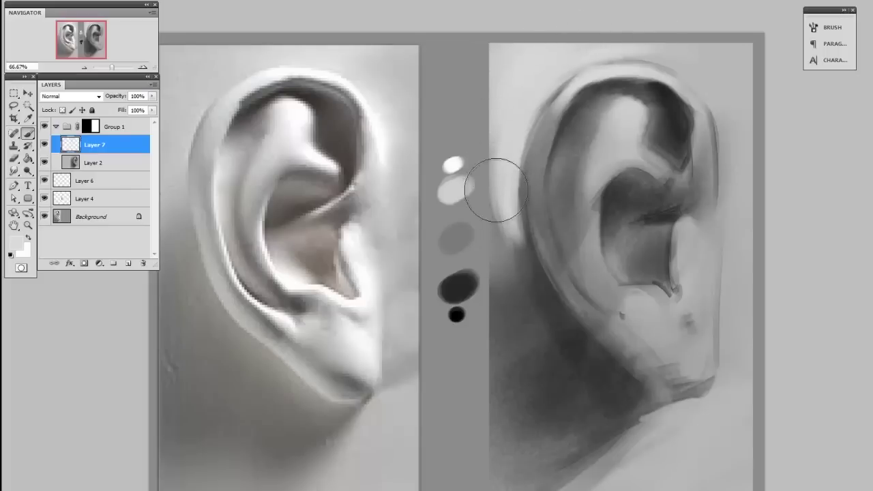
key("e")
key("b")
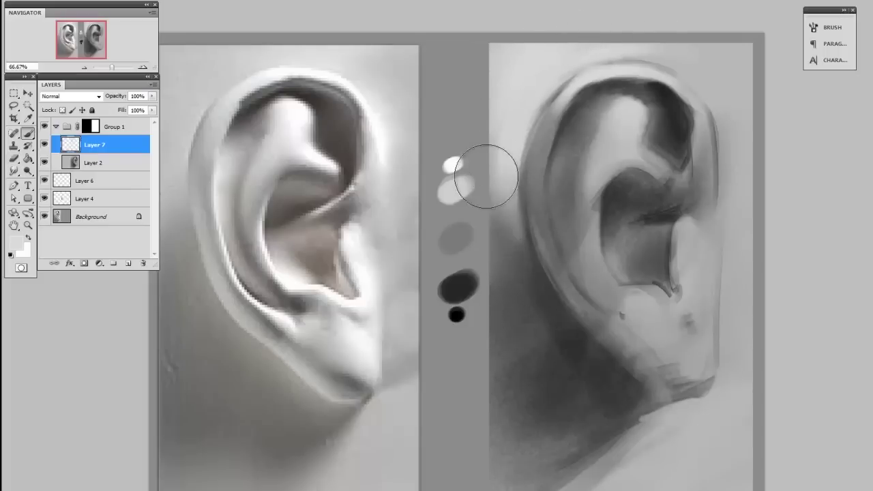
left_click_drag(530, 232, 539, 272)
- Erase the light paint spilling onto the rear rim to restore the ear's dark outer edge
key("e")
left_click_drag(542, 191, 552, 225)
key("[")
key("[")
key("[")
key("[")
key("[")
key("[")
key("[")
key("[")
key("[")
key("[")
key("[")
key("[")
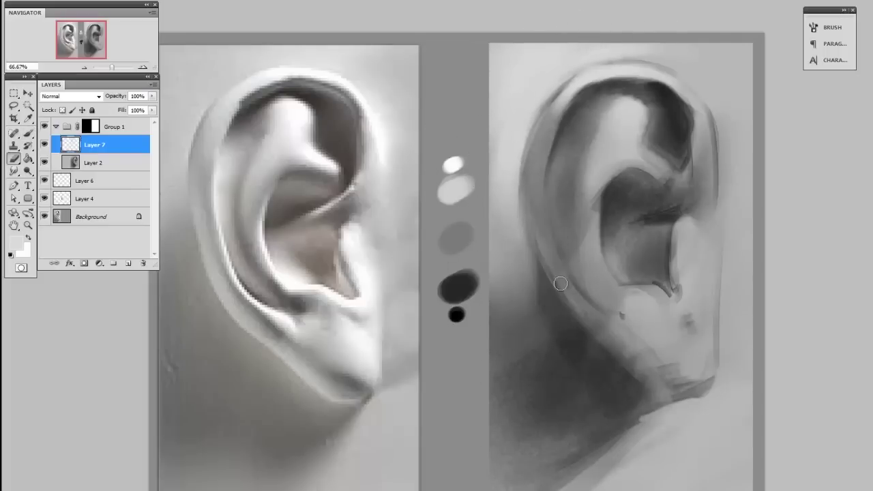
left_click_drag(536, 257, 527, 174)
left_click_drag(520, 168, 535, 253)
- Paint a thin bright highlight along the lower rear edge of the concha
key("b")
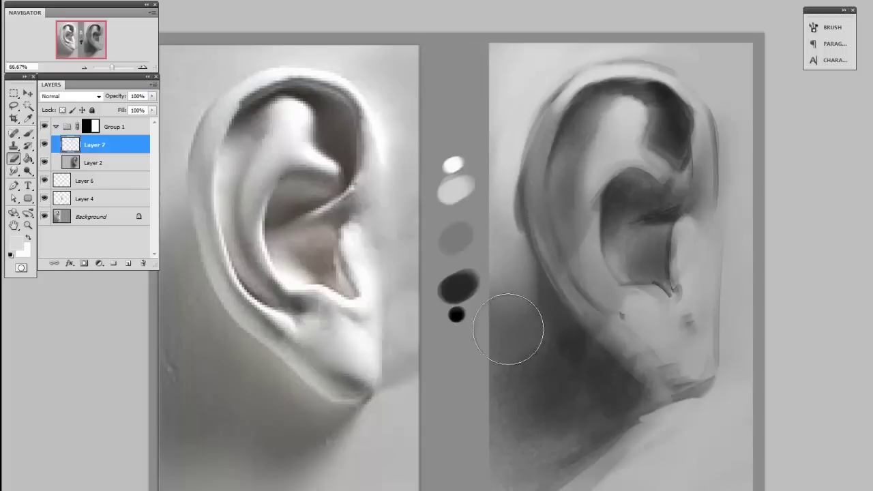
key("e")
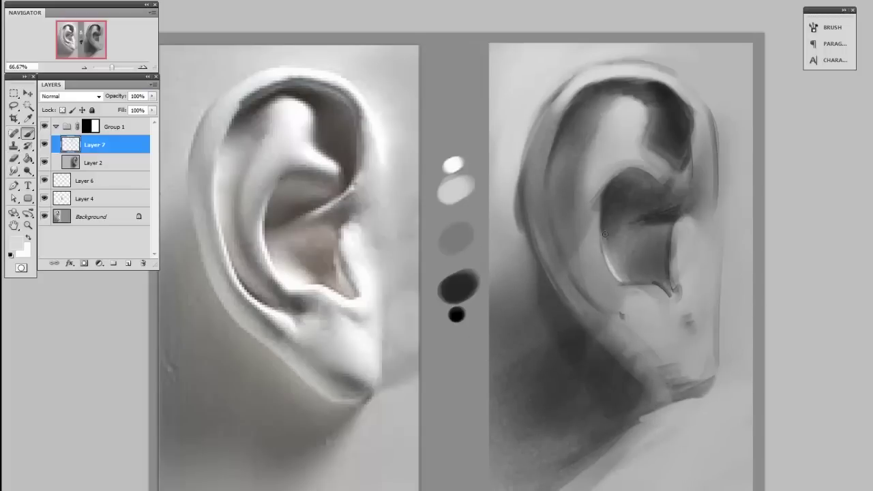
left_click_drag(604, 234, 622, 277)
key("b")
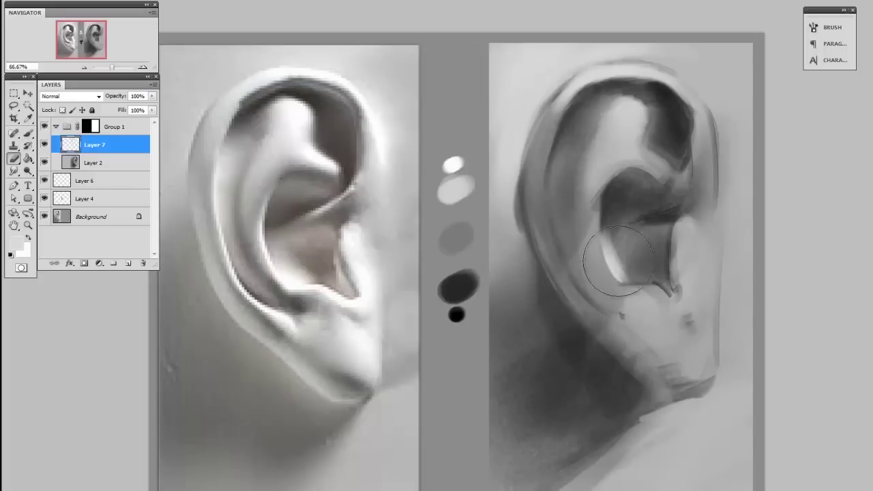
- On a new layer, paint soft light tones across the lower floor of the concha and trim the excess with the eraser
key("ctrl+shift+alt+n")
key("b")
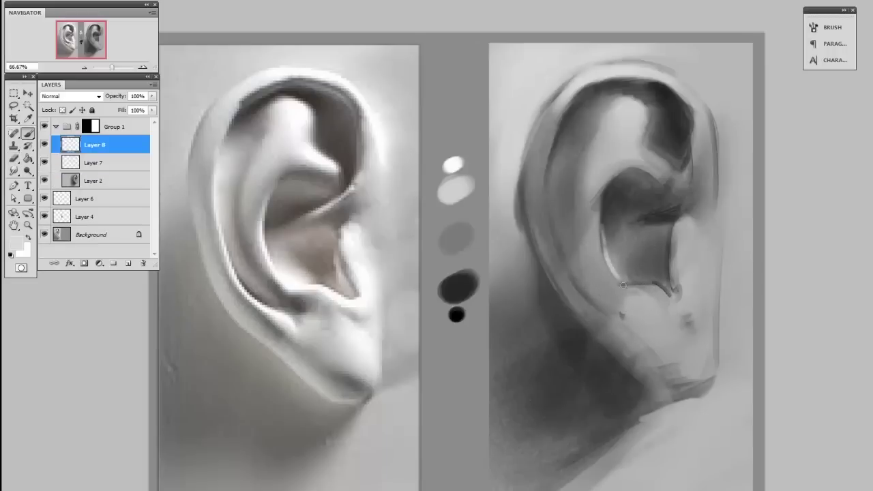
mouse_move(623, 285)
left_mouse_down()
mouse_move(605, 230)
mouse_move(623, 276)
mouse_move(615, 222)
mouse_move(629, 266)
mouse_move(633, 256)
mouse_move(648, 267)
mouse_move(635, 260)
mouse_move(636, 249)
mouse_move(677, 225)
mouse_move(656, 268)
mouse_move(686, 229)
mouse_move(635, 220)
mouse_move(654, 231)
mouse_move(652, 241)
mouse_move(679, 237)
left_mouse_up()
key("bracketright")
key("bracketright")
key("bracketright")
key("bracketright")
key("bracketright")
key("bracketright")
key("e")
key("bracketleft")
key("bracketleft")
key("bracketleft")
key("bracketleft")
- Paint a thin highlight down the lower rear inner rim of the helix to the lobe and soften its upper end
key("b")
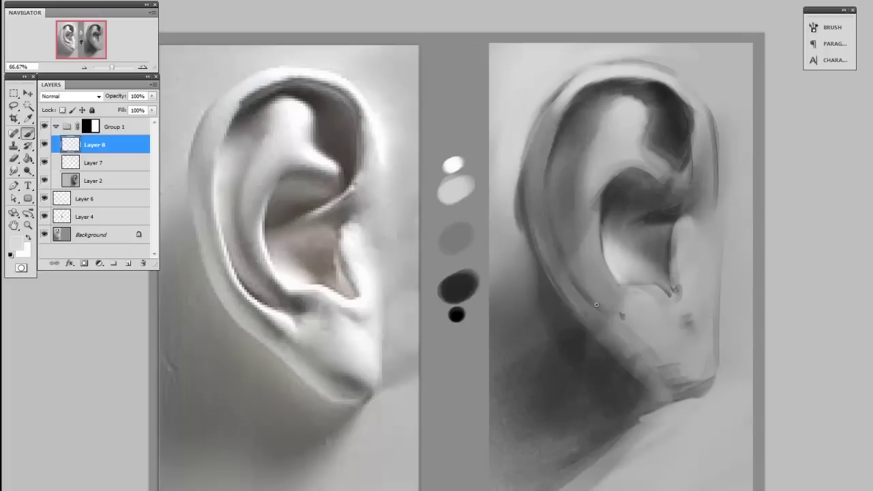
left_click_drag(548, 222, 591, 301)
left_click_drag(544, 199, 600, 307)
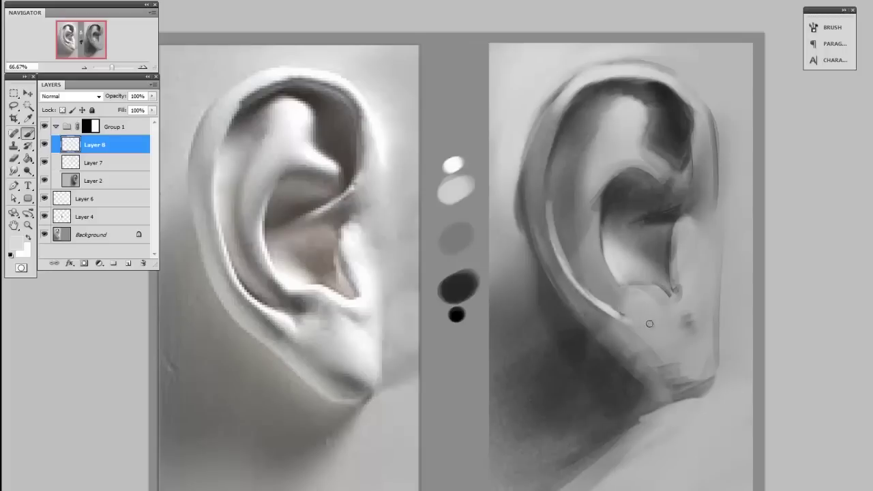
mouse_move(625, 319)
left_mouse_down()
mouse_move(646, 329)
mouse_move(643, 347)
mouse_move(653, 348)
mouse_move(635, 343)
mouse_move(659, 348)
mouse_move(634, 347)
left_mouse_up()
key("bracketright")
key("bracketright")
key("bracketright")
key("e")
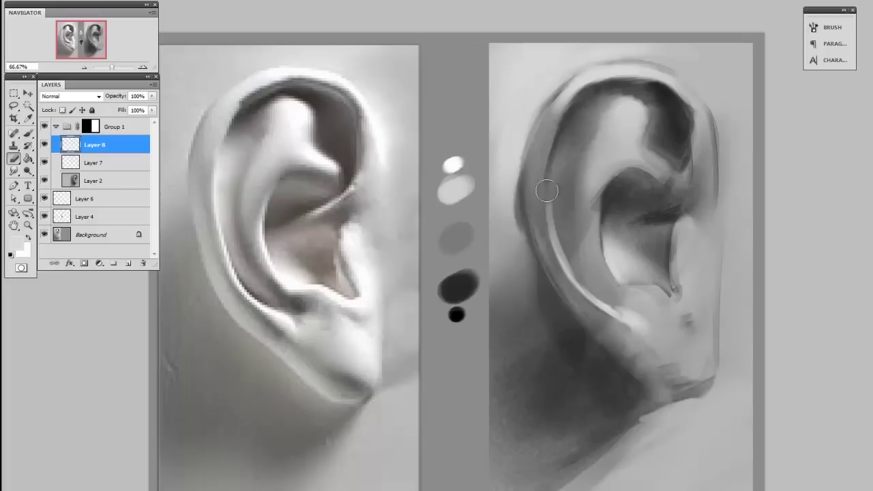
left_click_drag(565, 247, 552, 215)
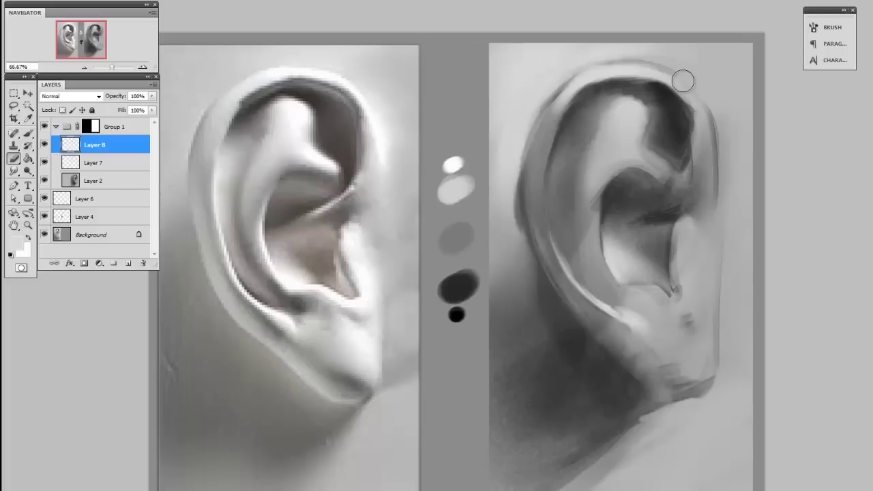
- Lighten the groove between the helix and antihelix, blending the strokes with a larger eraser
key("b")
mouse_move(555, 184)
left_mouse_down()
mouse_move(556, 217)
mouse_move(564, 155)
mouse_move(561, 220)
mouse_move(580, 122)
mouse_move(559, 233)
left_mouse_up()
mouse_move(567, 157)
left_mouse_down()
mouse_move(558, 235)
mouse_move(575, 243)
mouse_move(573, 171)
left_mouse_up()
key("]")
key("e")
key("]")
key("]")
key("]")
key("]")
key("]")
key("]")
left_click_drag(594, 139, 581, 184)
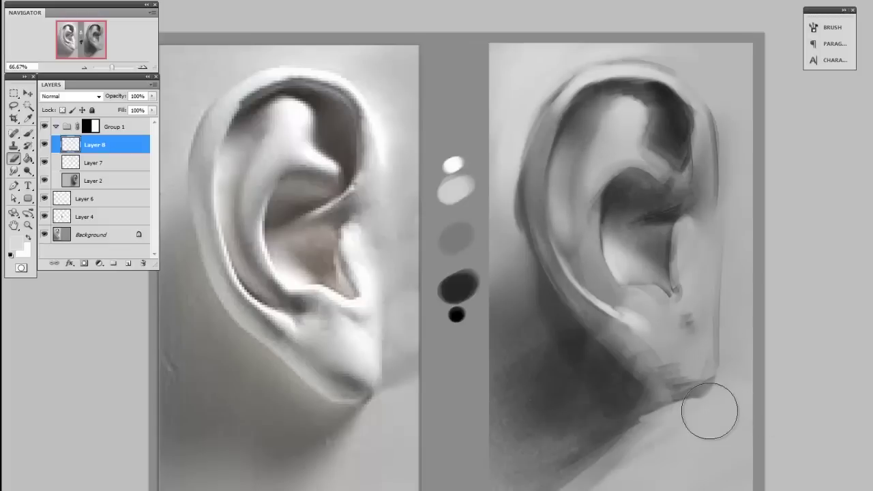
- On a new layer, paint a lighter tone along the outer rear helix down to the lobe and clean up its edge
key("ctrl+shift+alt+n")
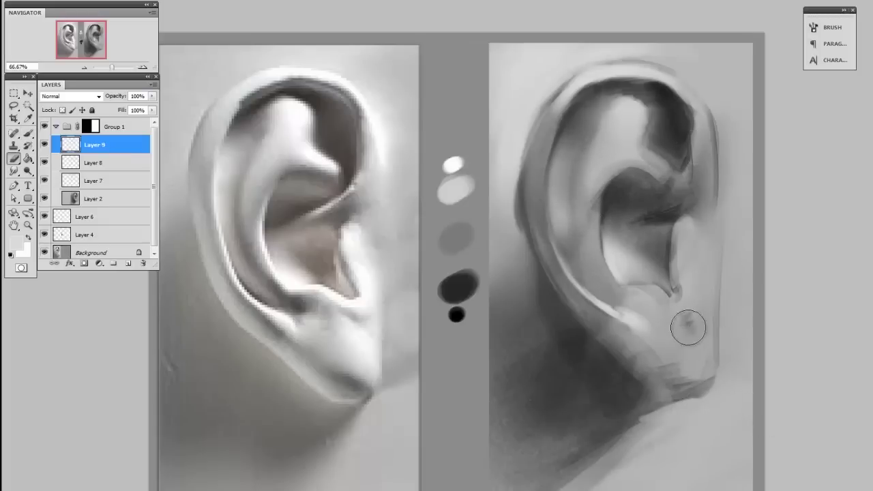
key("b")
mouse_move(586, 315)
left_mouse_down()
mouse_move(523, 189)
mouse_move(532, 147)
mouse_move(547, 263)
mouse_move(532, 178)
mouse_move(534, 208)
left_mouse_up()
key("e")
mouse_move(528, 260)
left_mouse_down()
mouse_move(569, 84)
mouse_move(643, 371)
left_mouse_up()
key("b")
mouse_move(563, 306)
left_mouse_down()
mouse_move(651, 364)
mouse_move(618, 343)
mouse_move(647, 376)
mouse_move(623, 337)
mouse_move(687, 373)
left_mouse_up()
key("]")
key("]")
key("]")
key("]")
key("]")
key("]")
key("]")
key("e")
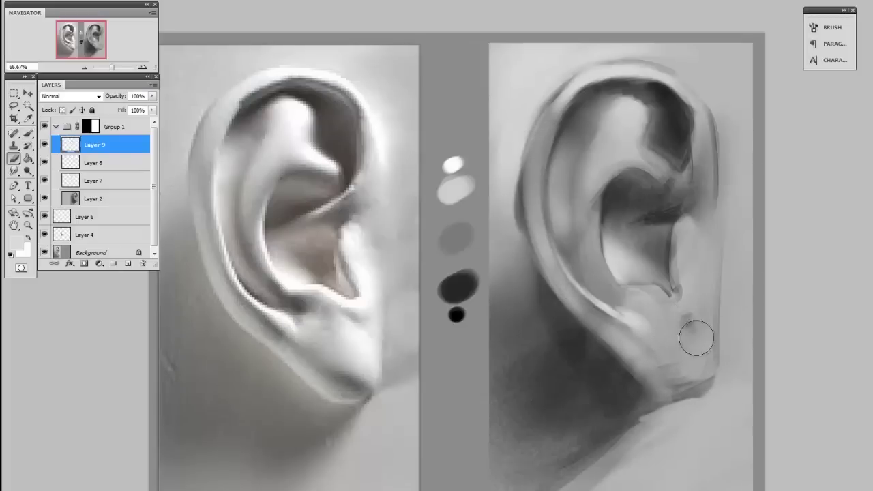
- On a new layer, paint broad light tones over the front of the ear lobe
key("ctrl+shift+alt+n")
key("b")
key("[")
key("[")
key("[")
key("[")
key("[")
key("[")
key("[")
key("[")
key("[")
key("[")
key("[")
key("[")
key("[")
key("[")
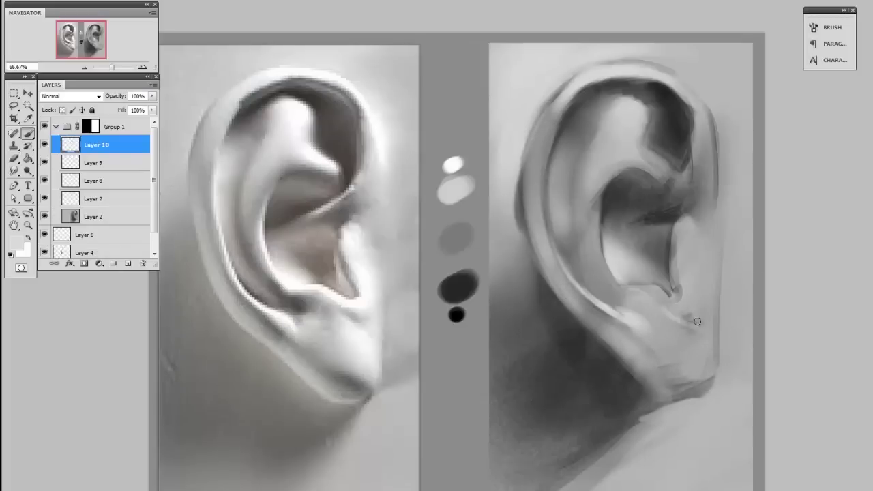
key("]")
key("]")
mouse_move(675, 326)
left_mouse_down()
mouse_move(702, 333)
mouse_move(678, 338)
mouse_move(695, 359)
mouse_move(676, 334)
mouse_move(705, 362)
mouse_move(717, 318)
left_mouse_up()
key("]")
key("]")
- On a new layer, brighten the tragus with light grey and soften the paint with the eraser
key("ctrl+shift+alt+n")
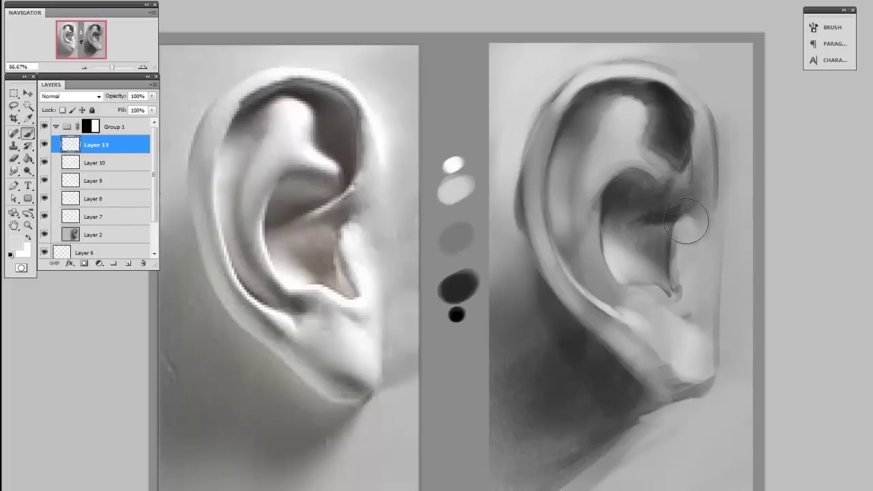
mouse_move(686, 220)
left_mouse_down()
mouse_move(682, 243)
mouse_move(704, 271)
mouse_move(687, 278)
mouse_move(684, 240)
mouse_move(673, 288)
mouse_move(701, 241)
mouse_move(695, 306)
left_mouse_up()
key("e")
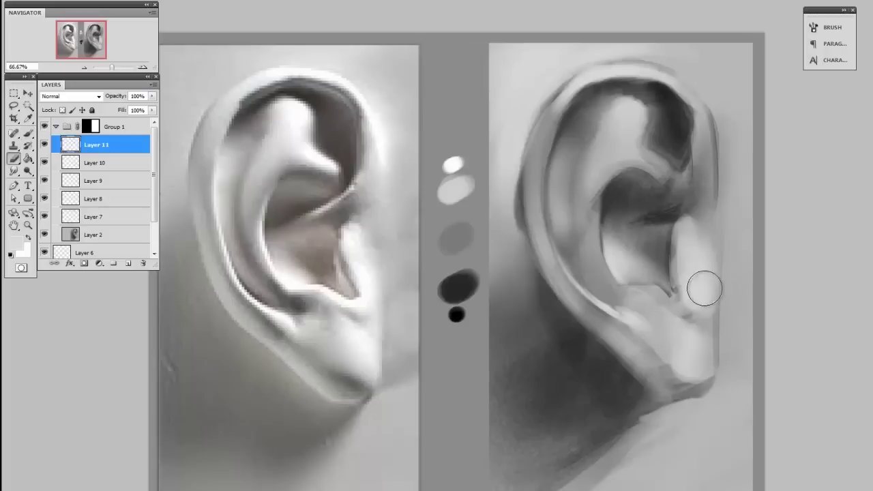
- Paint a thin light ridge curving from the concha up to the front of the helix and partly erase it to soften
key("b")
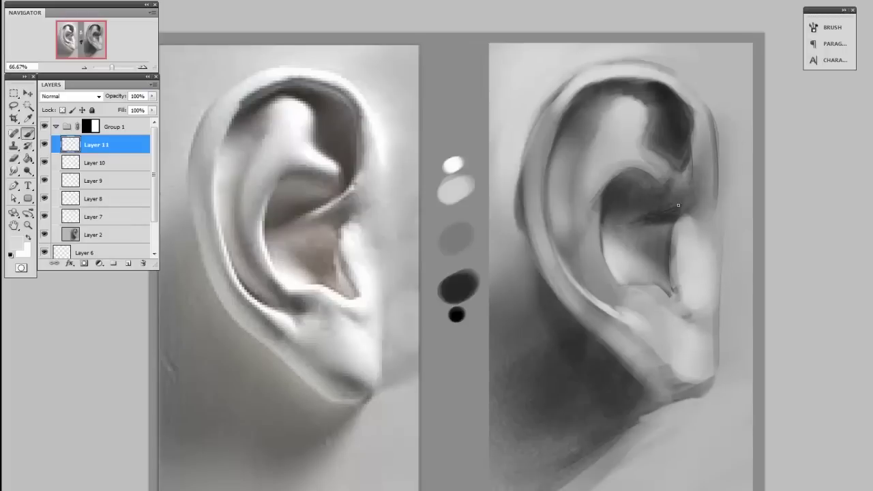
left_click_drag(632, 220, 701, 137)
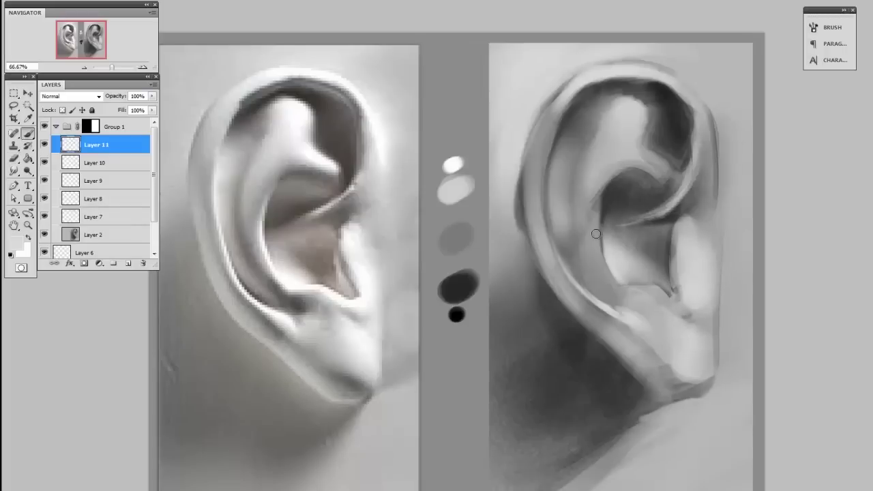
key("e")
left_click_drag(638, 229, 681, 195)
- Lighten the front rim of the helix above the tragus, covering the dark outline there
key("b")
left_click_drag(704, 160, 706, 184)
left_click_drag(684, 118, 703, 191)
left_click_drag(716, 130, 706, 179)
key("e")
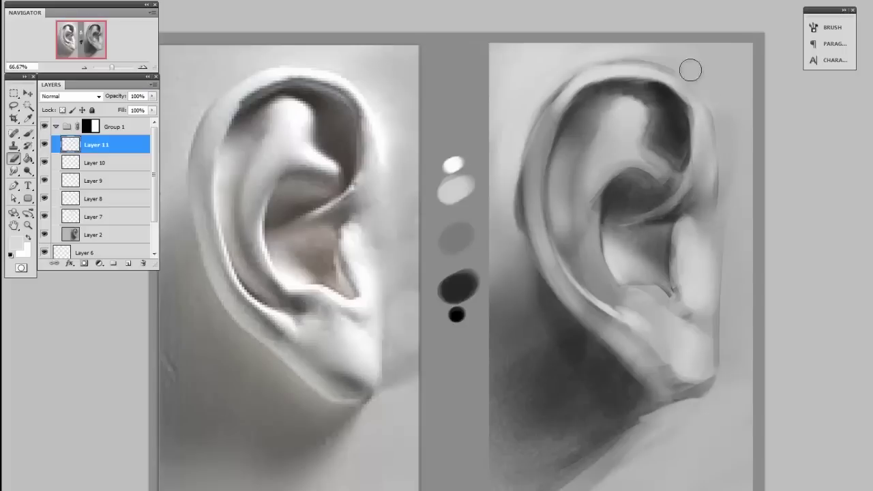
- On a new layer, lighten the skin in front of the ear with a large brush and erase the spill over the upper hollow
key("ctrl+shift+alt+n")
key("b")
key("bracketright")
key("bracketright")
key("bracketright")
key("bracketright")
key("bracketright")
key("bracketright")
key("bracketright")
key("bracketright")
key("bracketright")
key("bracketright")
key("bracketleft")
key("bracketleft")
mouse_move(719, 71)
left_mouse_down()
mouse_move(719, 283)
mouse_move(690, 306)
left_mouse_up()
key("bracketright")
key("bracketright")
key("bracketright")
key("bracketright")
left_click(750, 120)
key("bracketleft")
key("bracketleft")
key("bracketleft")
key("bracketleft")
key("e")
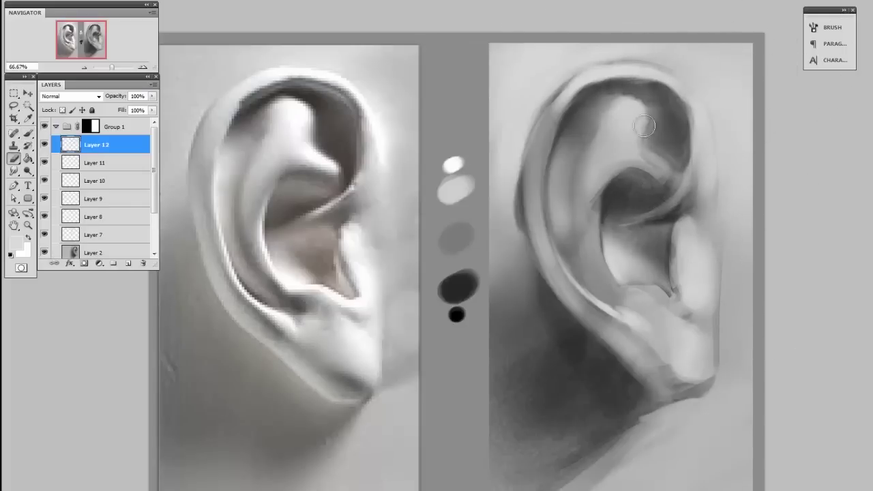
mouse_move(641, 124)
left_mouse_down()
mouse_move(668, 113)
mouse_move(655, 129)
mouse_move(673, 125)
mouse_move(678, 150)
left_mouse_up()
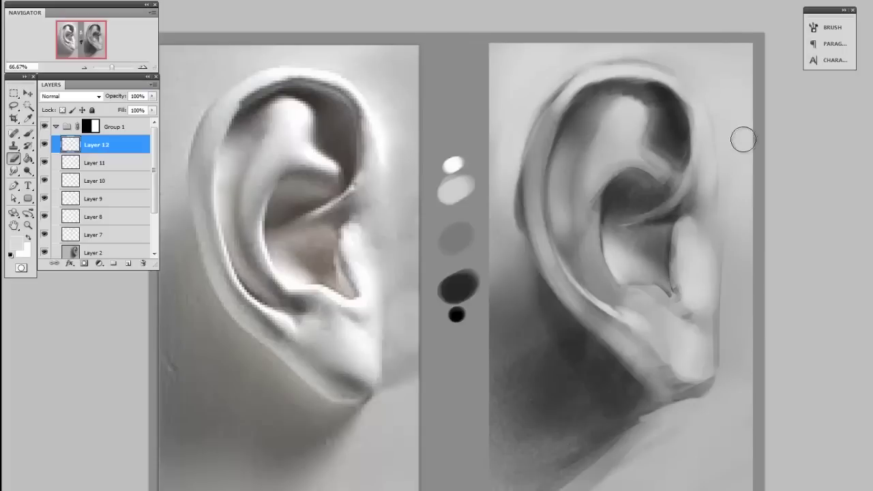
- On a new layer, brighten the concha floor with a light grey sampled from it
key("ctrl+shift+alt+n")
key("b")
left_click(626, 265, "alt")
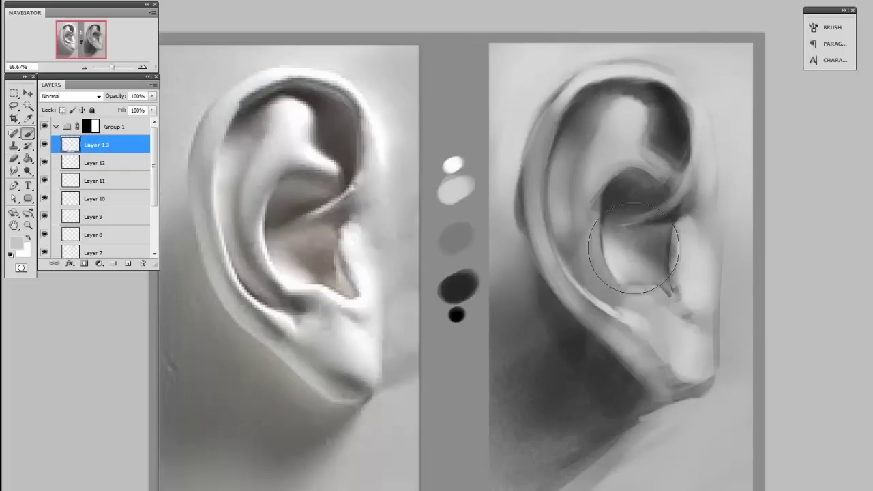
left_click_drag(629, 253, 696, 285)
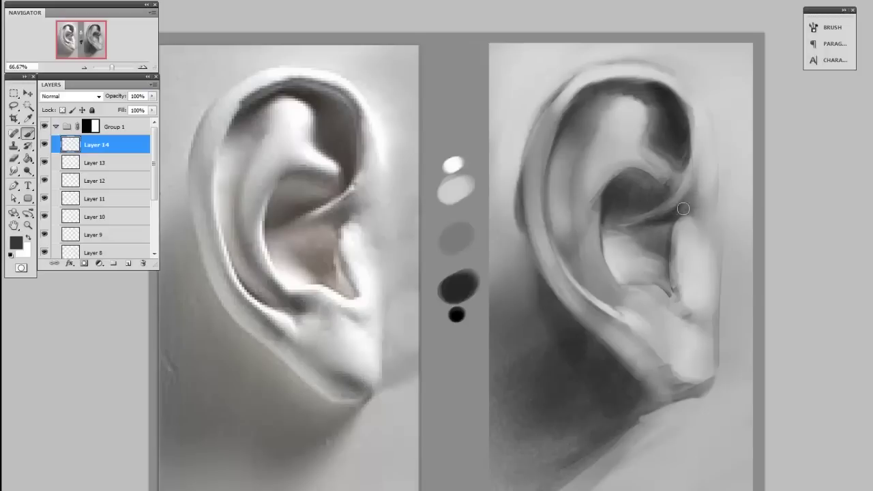
- Use greys sampled from the ear to blend the upper concha floor and deepen the shadow around the ridge above it
left_click(666, 238, "alt")
left_click_drag(609, 244, 642, 238)
left_click(670, 209, "alt")
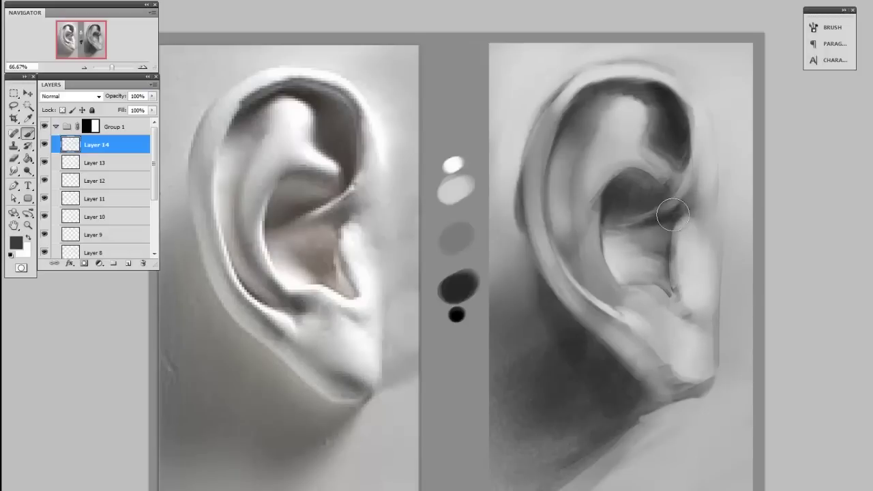
mouse_move(674, 211)
left_mouse_down()
mouse_move(626, 240)
mouse_move(675, 221)
mouse_move(667, 235)
mouse_move(611, 233)
mouse_move(649, 240)
mouse_move(623, 219)
left_mouse_up()
- Sample a mid grey from the concha and smooth the tones on the upper antihelix with a larger brush
left_click(638, 252, "alt")
key("]")
key("]")
key("]")
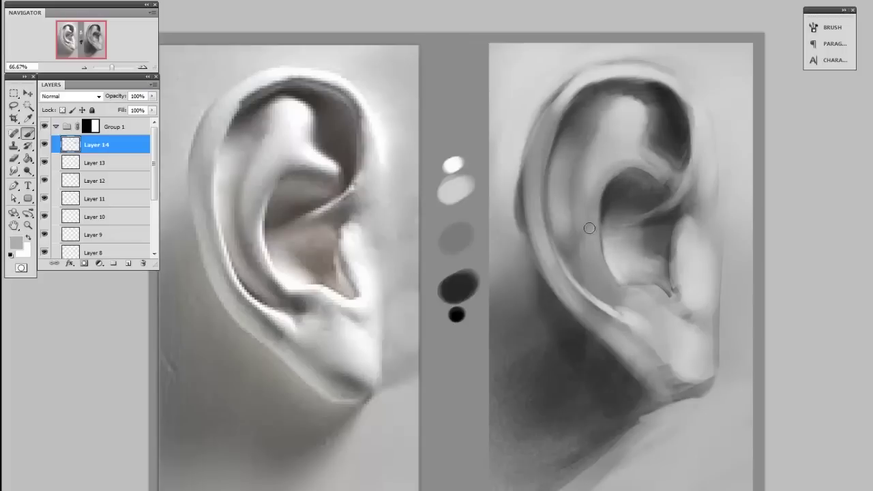
left_click_drag(628, 133, 641, 135)
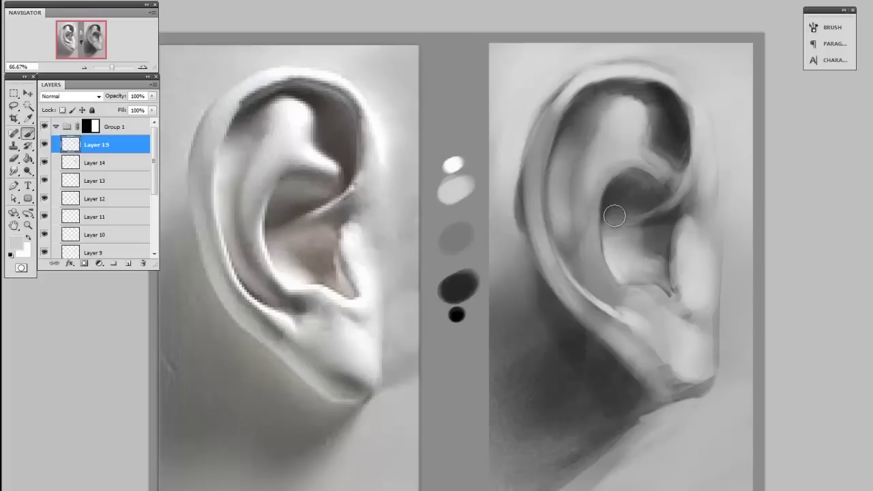
- On a new layer, paint white highlights along the lower inner helix rim and the concha's rear edge, tidying with the eraser
key("ctrl+shift+alt+n")
key("x")
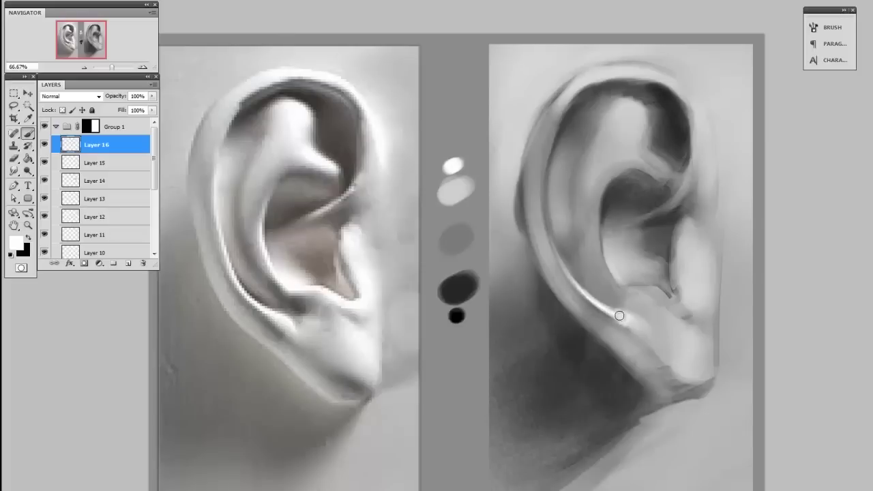
left_click_drag(619, 316, 637, 330)
key("e")
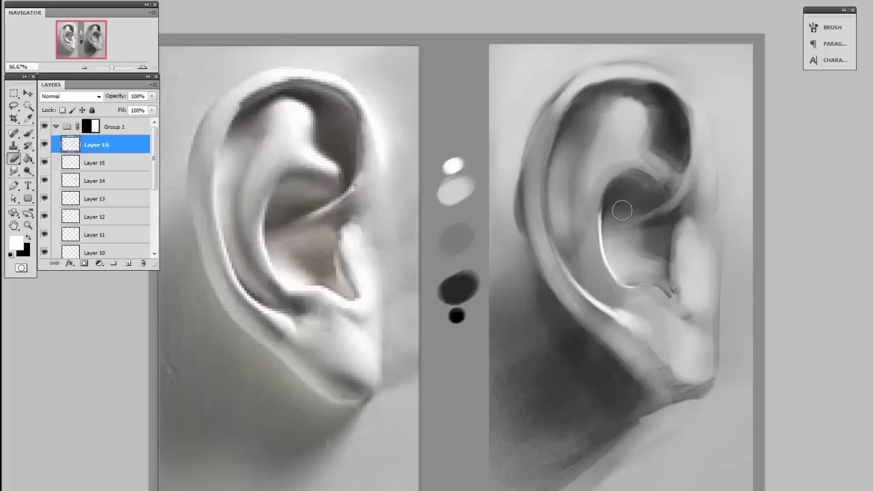
key("b")
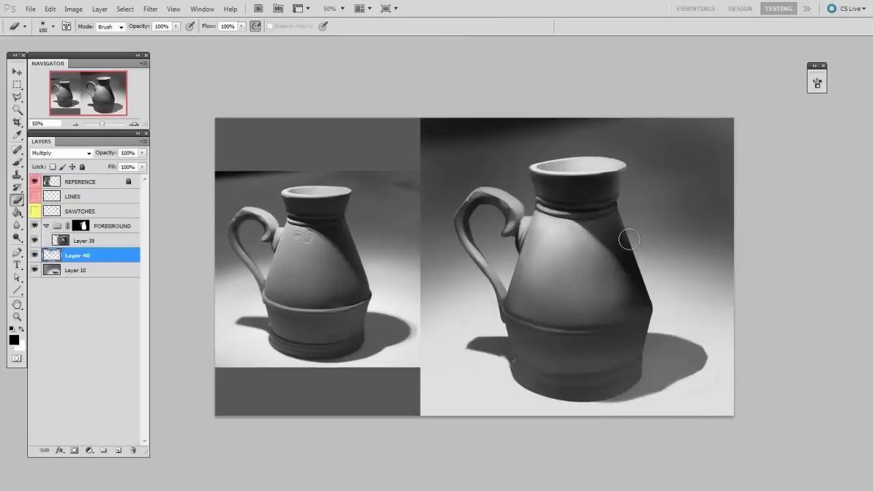
key("bracketright")
key("bracketright")
key("bracketright")
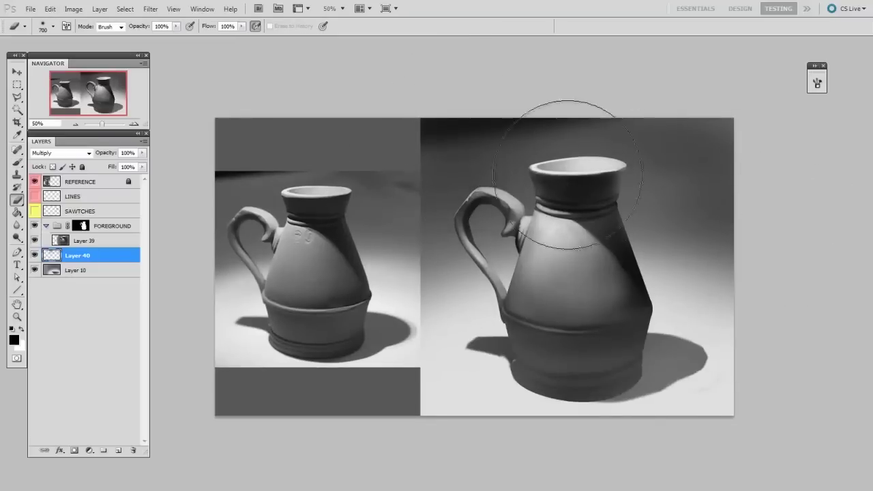
key("b")
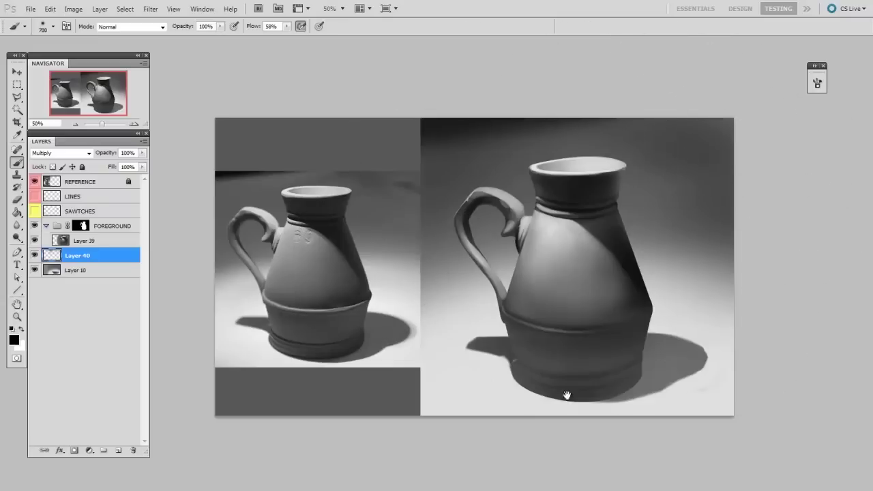
left_click_drag(567, 395, 560, 382)
key("[")
left_click_drag(483, 276, 593, 380)
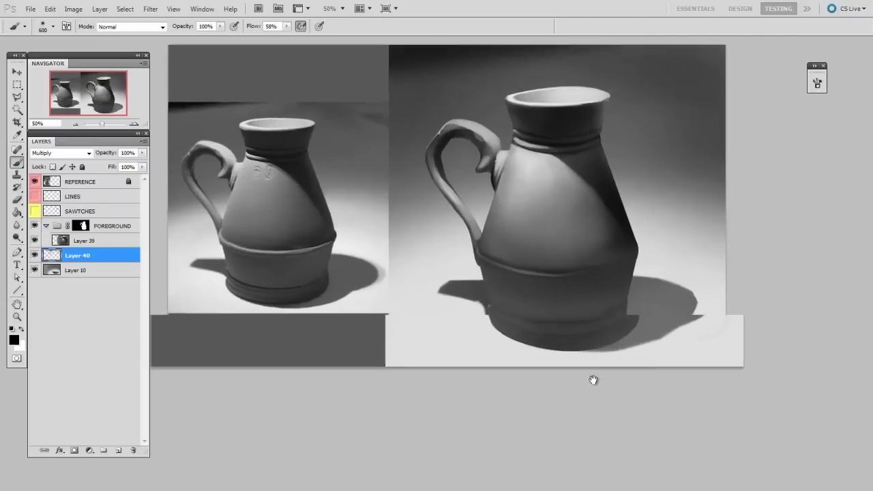
left_click_drag(608, 321, 596, 339)
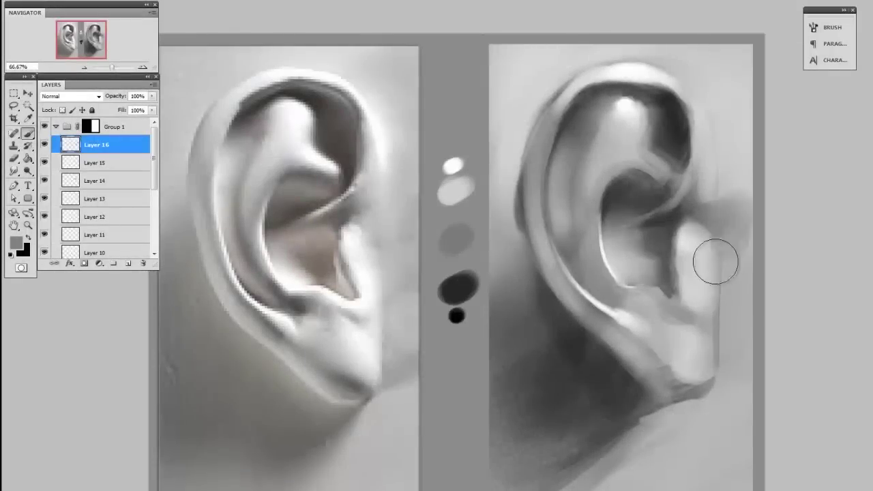
- Cover the shadow spilling onto the skin in front of the ear and lighten the helix's dark rear edge with sampled greys
left_click(744, 190, "alt")
left_click_drag(744, 204, 743, 238)
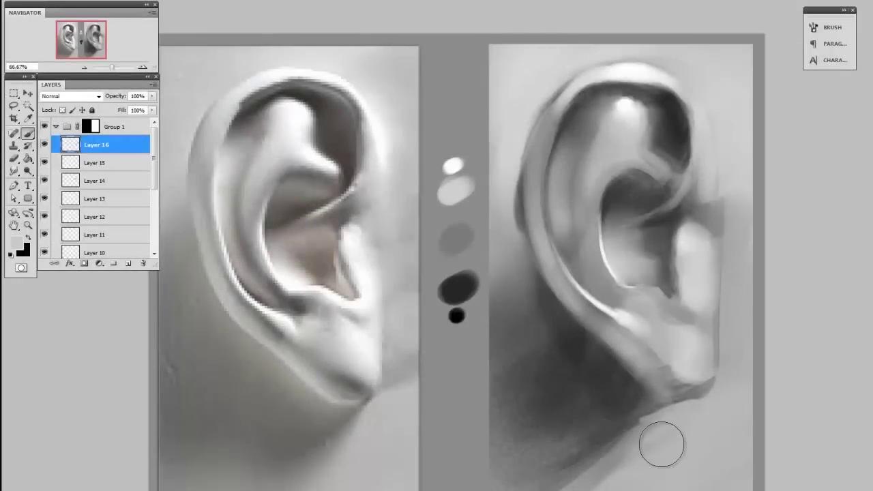
left_click(511, 204, "alt")
left_click_drag(525, 237, 521, 139)
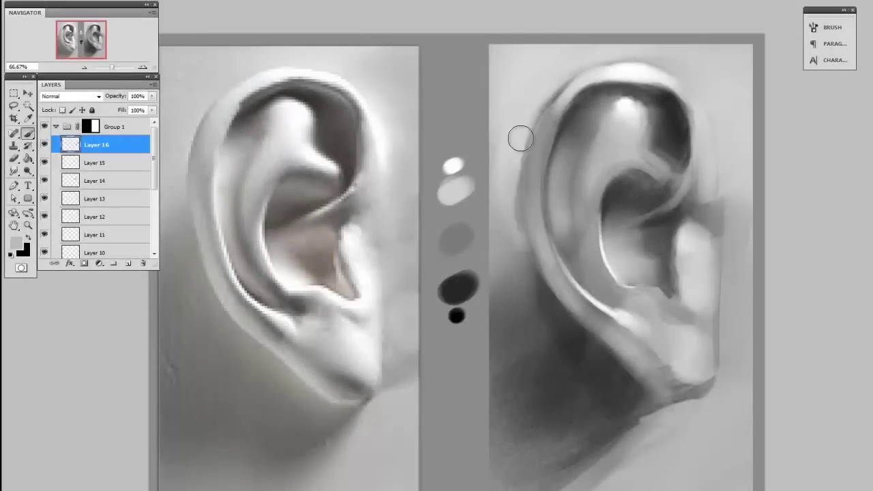
left_click_drag(525, 264, 519, 139)
left_click(545, 243, "alt")
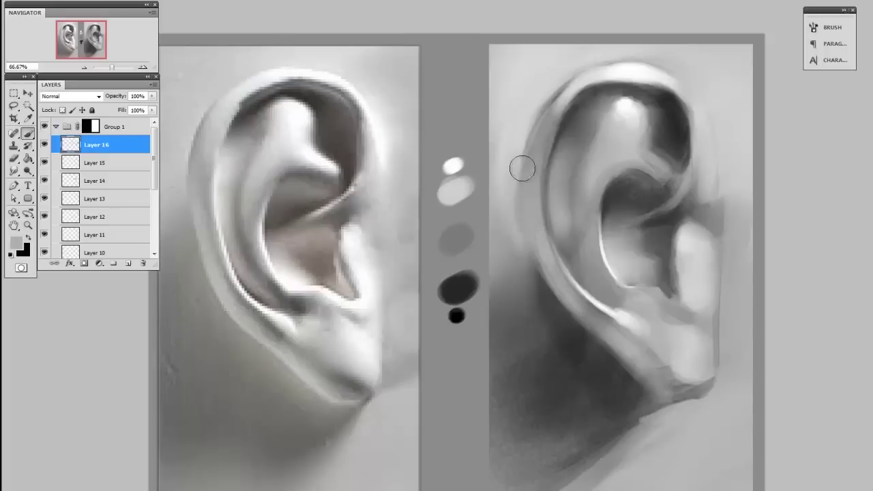
key("bracketright")
key("bracketright")
key("bracketright")
key("bracketright")
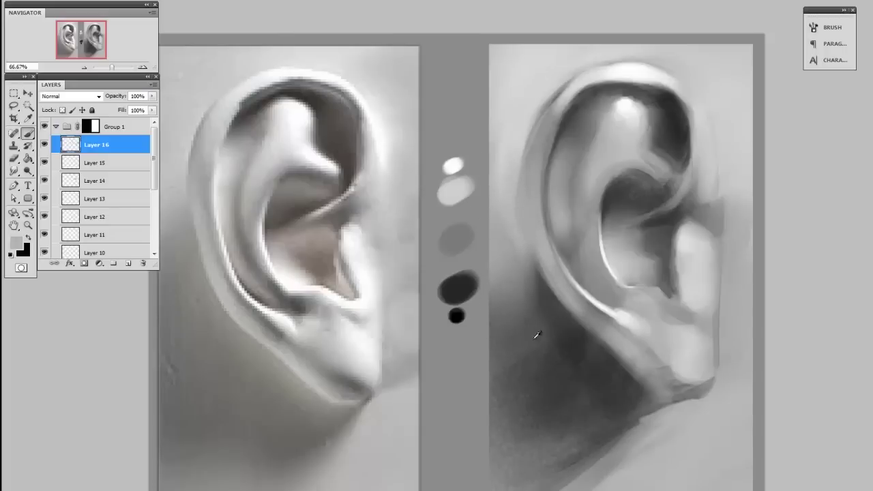
- Extend the shadow behind the ear upward with a sampled dark grey and blend its edge using a sampled mid grey
left_click(546, 380, "alt")
key("bracketright")
left_click_drag(507, 271, 530, 333)
left_click(511, 295, "alt")
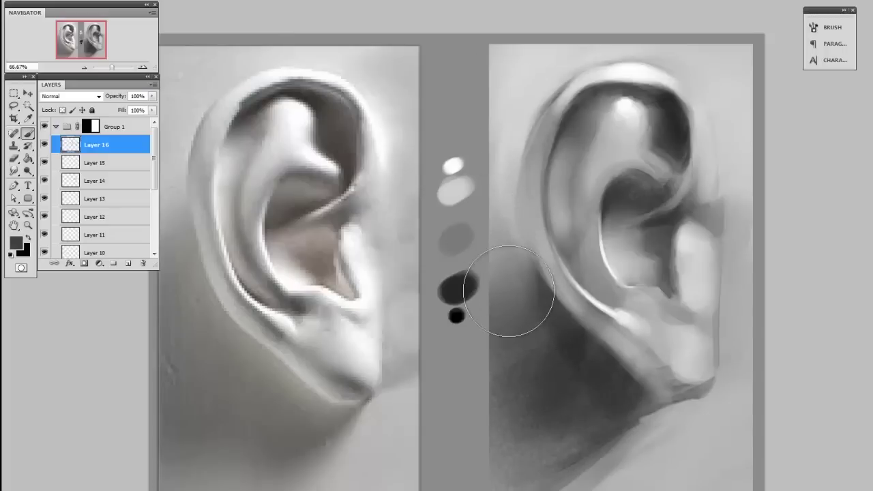
left_click_drag(509, 291, 500, 286)
- On a new layer, lighten the cast shadow behind the lower helix with mid grey and a smaller brush
key("ctrl+shift+alt+n")
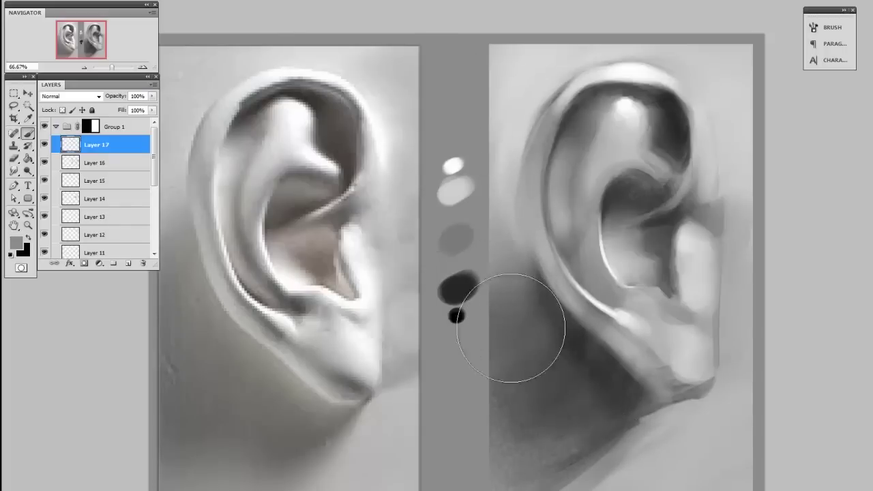
key("bracketleft")
key("bracketleft")
key("bracketleft")
left_click_drag(571, 328, 591, 346)
left_click_drag(567, 308, 593, 341)
left_click_drag(514, 230, 573, 328)
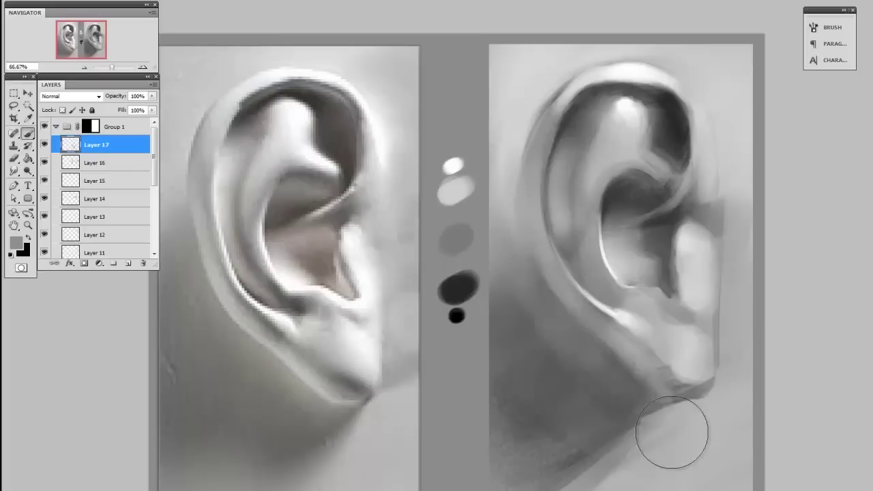
- Erase part of the grey overpaint behind the lower helix with an enlarged eraser to soften its blend into the cast shadow
key("e")
left_click_drag(615, 375, 595, 371)
mouse_move(521, 335)
left_mouse_down()
mouse_move(521, 386)
mouse_move(576, 455)
mouse_move(518, 409)
left_mouse_up()
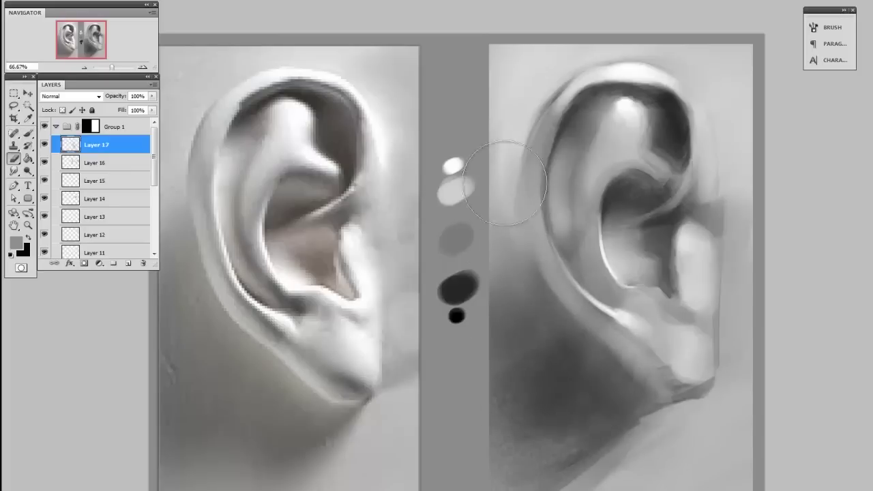
key("bracketright")
key("bracketright")
key("bracketright")
key("bracketright")
key("bracketright")
key("bracketright")
key("bracketright")
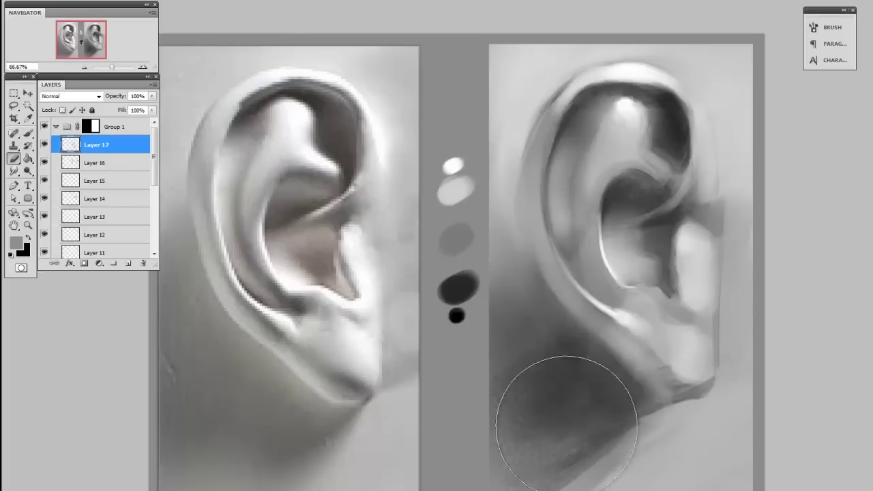
- On a new layer, blend the cast shadow's lower edge below the earlobe using sampled greys and a smaller brush
key("ctrl+shift+alt+n")
key("b")
left_click(665, 443, "alt")
key("bracketleft")
key("bracketleft")
key("bracketleft")
key("bracketleft")
mouse_move(663, 426)
left_mouse_down()
mouse_move(605, 460)
mouse_move(618, 455)
left_mouse_up()
left_click(601, 442, "alt")
left_click(703, 421, "alt")
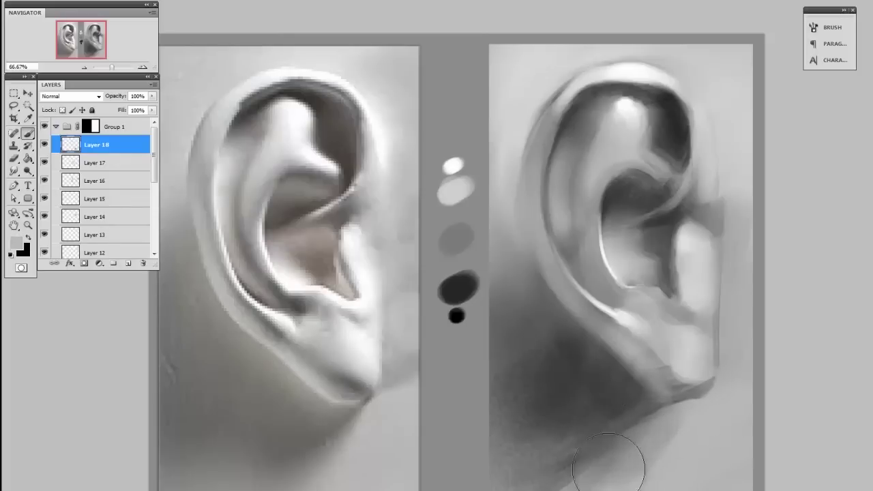
left_click_drag(605, 459, 668, 440)
- Sample the dark shadow grey and erase excess light paint along the shadow's lower edge up to the earlobe
left_click(616, 385, "alt")
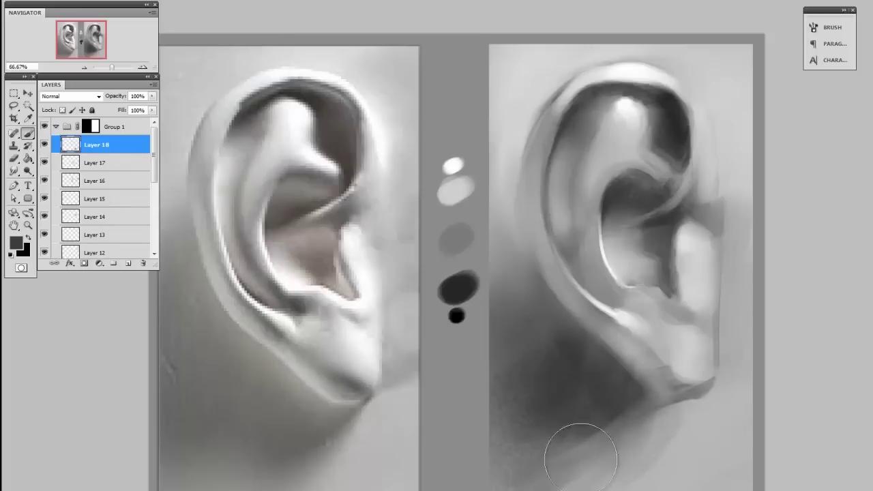
key("e")
mouse_move(581, 454)
left_mouse_down()
mouse_move(660, 441)
mouse_move(703, 370)
left_mouse_up()
- On a new layer, repaint the earlobe's lower edge and tip with sampled light greys, covering the dark outline beneath it
key("ctrl+shift+alt+n")
key("b")
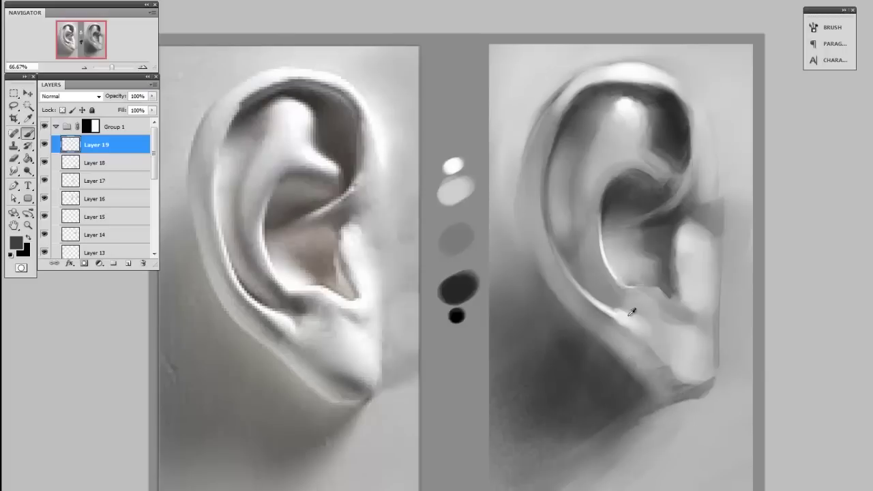
left_click(659, 365, "alt")
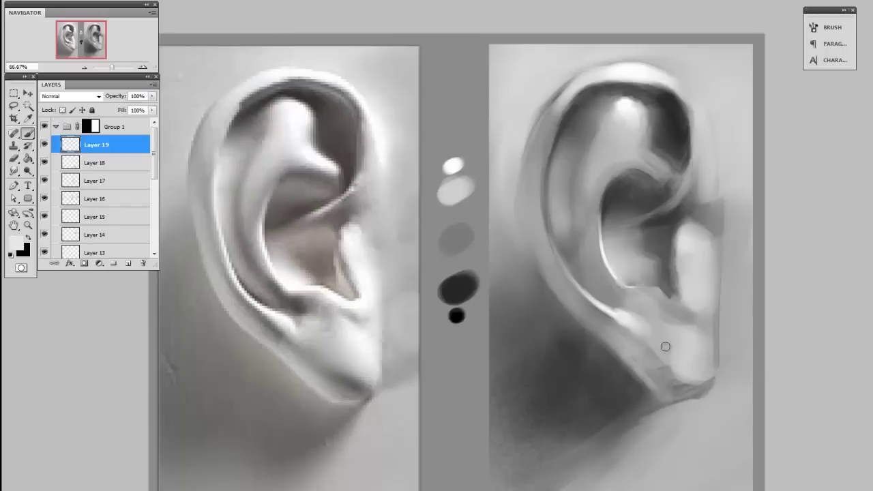
left_click(692, 418, "alt")
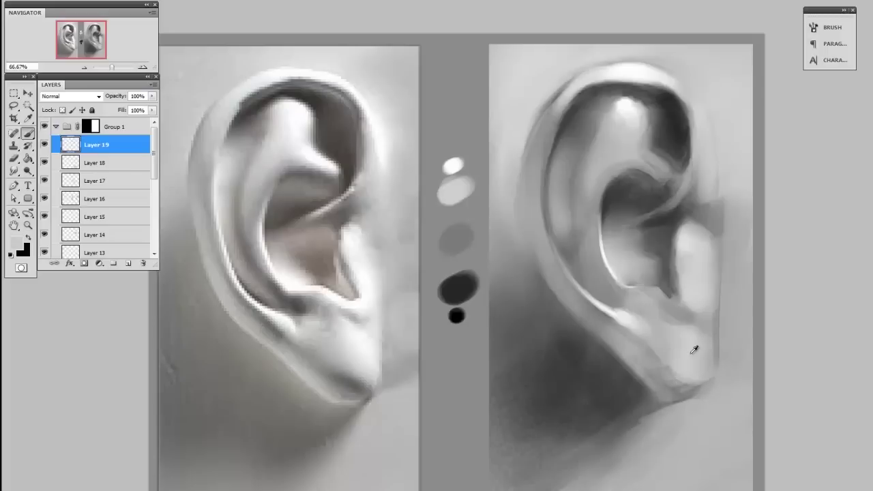
left_click(664, 375, "alt")
mouse_move(664, 375)
left_mouse_down()
mouse_move(667, 385)
mouse_move(708, 378)
mouse_move(711, 394)
left_mouse_up()
left_click(661, 347, "alt")
left_click(712, 394, "alt")
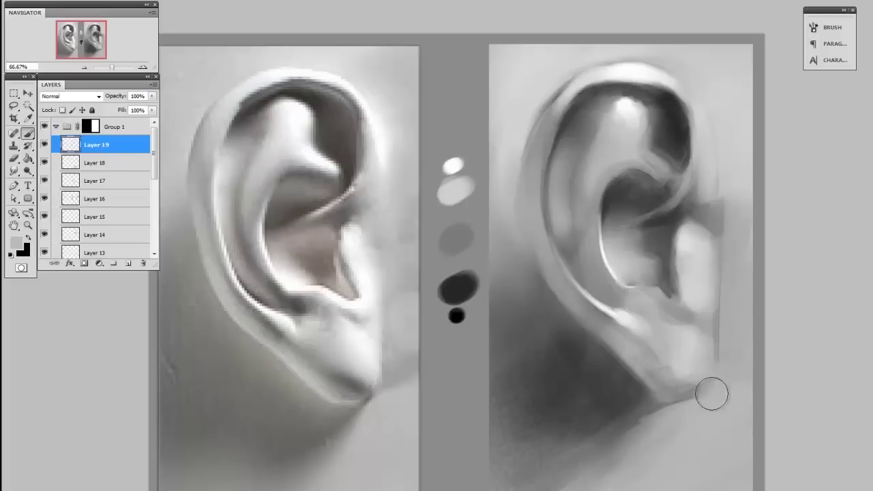